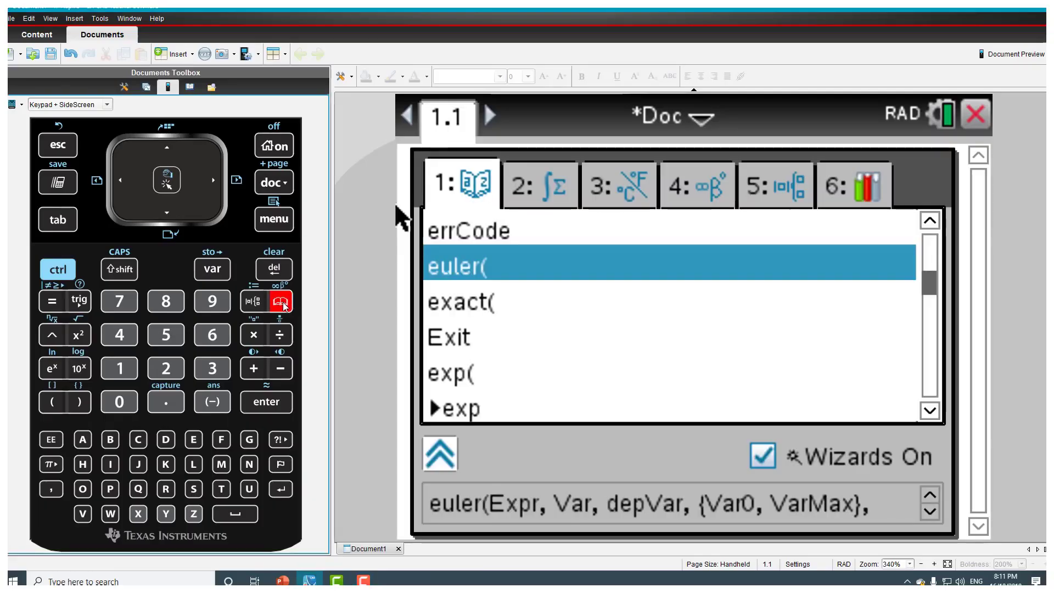
Insert euler( from the Catalog and enter the arguments x²+3x, x, y
double_click(464, 267)
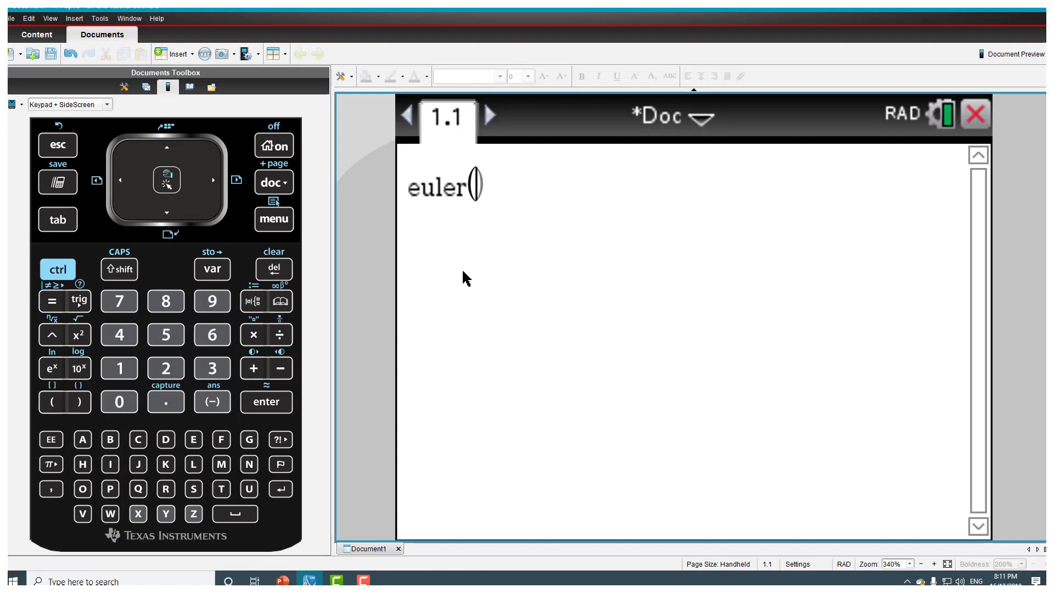
click(138, 513)
click(78, 336)
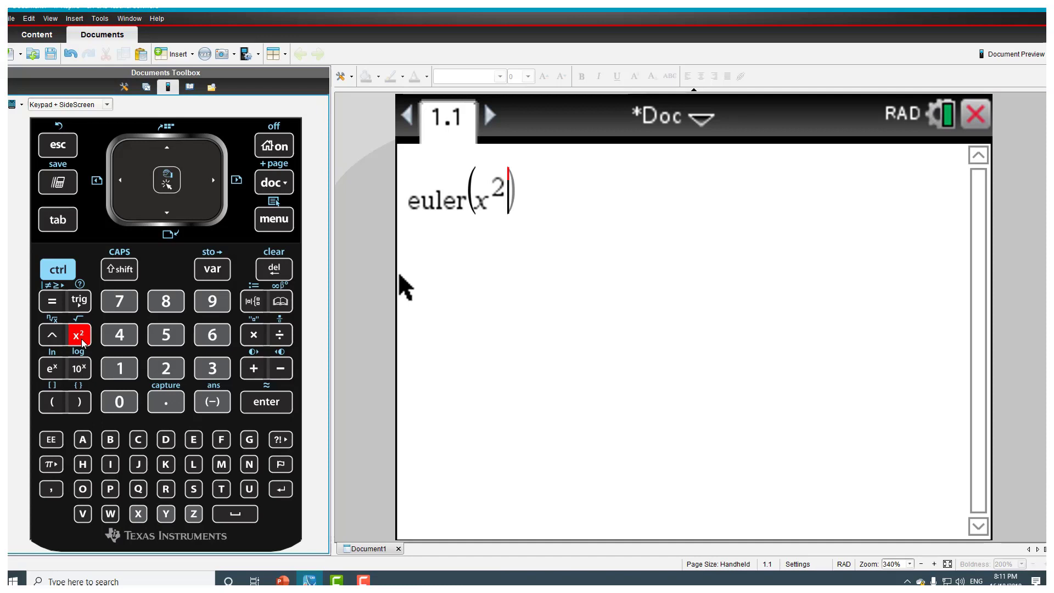
click(260, 367)
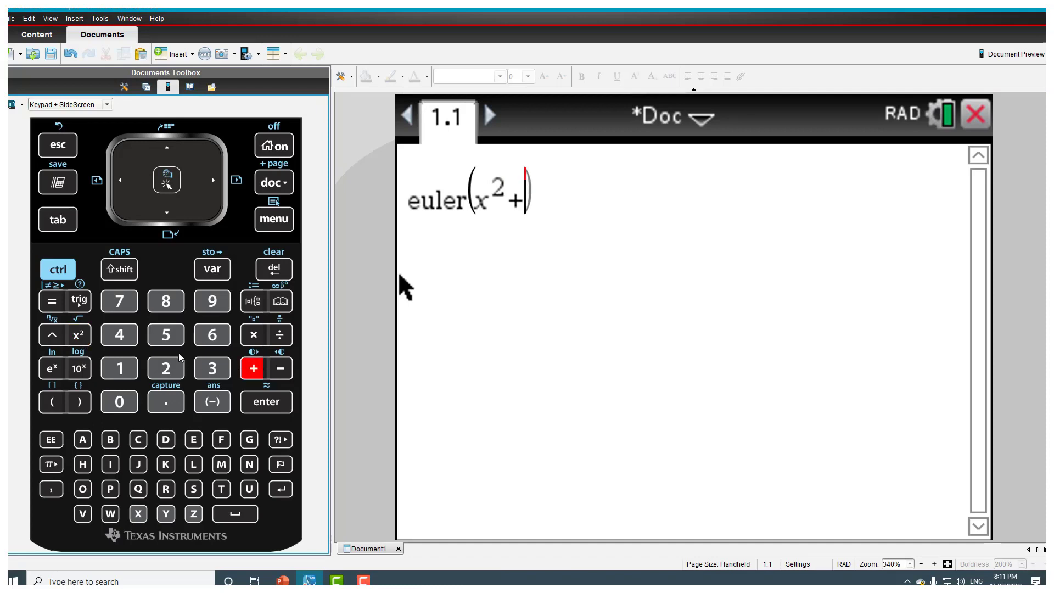
click(211, 367)
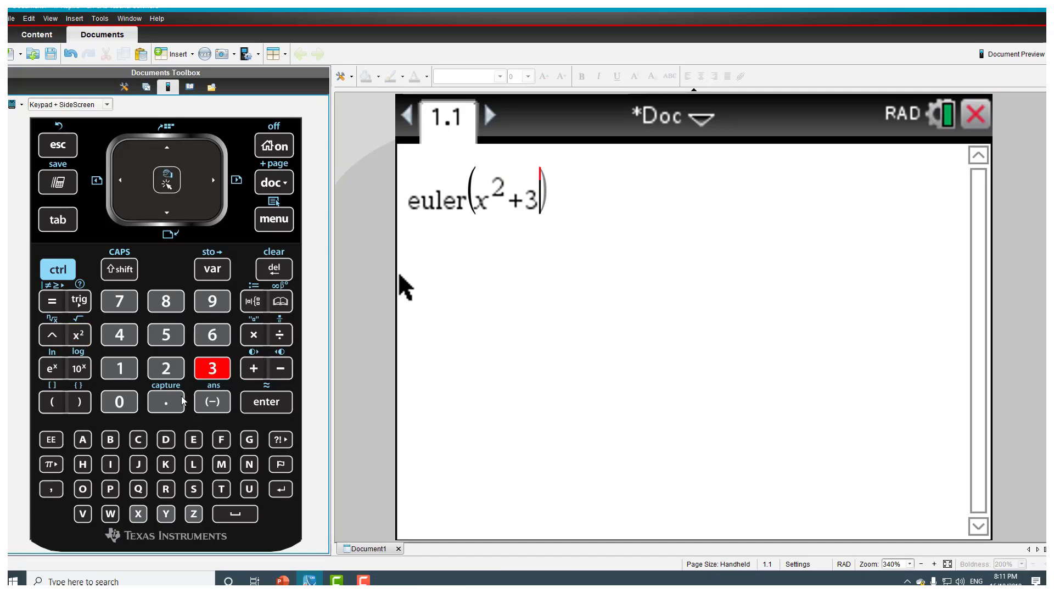
click(141, 517)
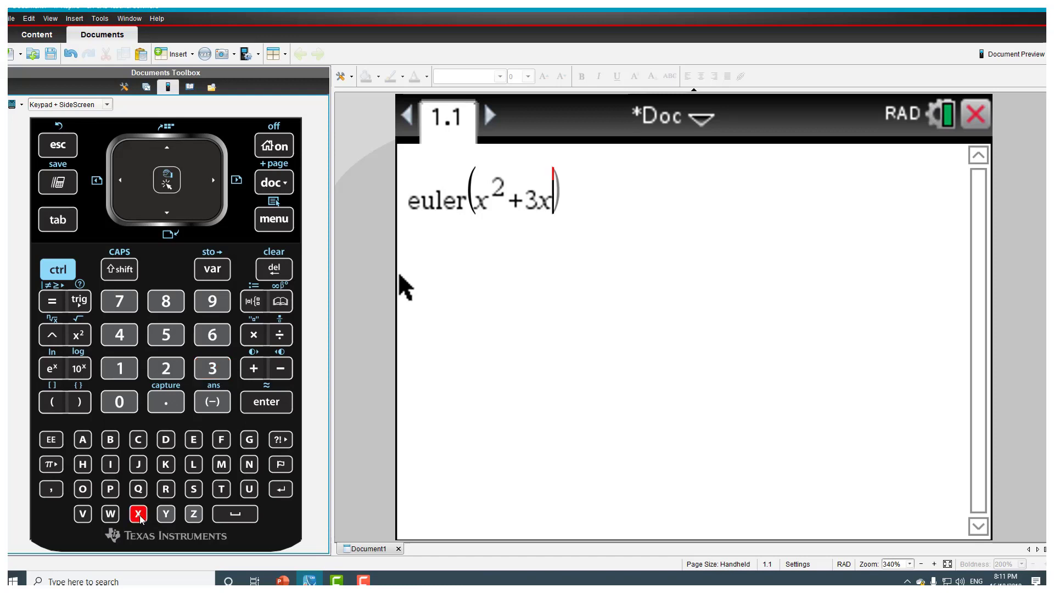
click(51, 489)
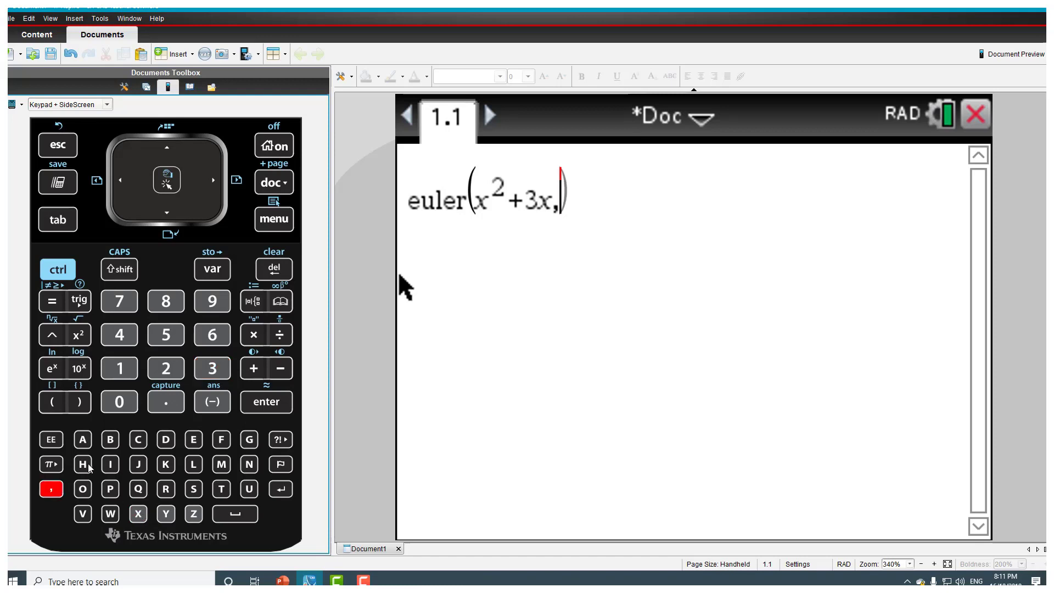
click(139, 516)
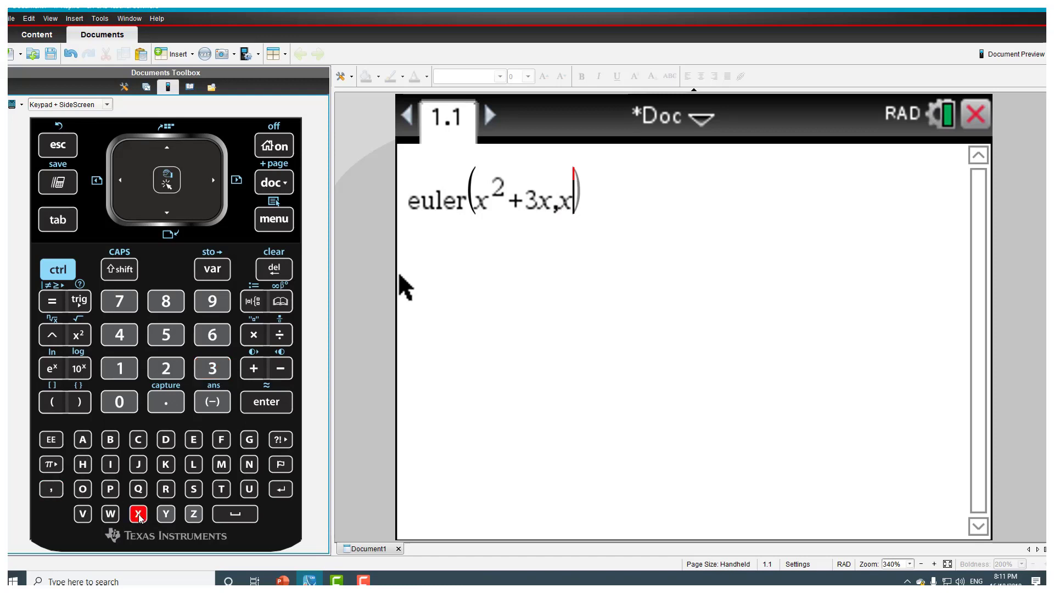
click(53, 489)
click(166, 515)
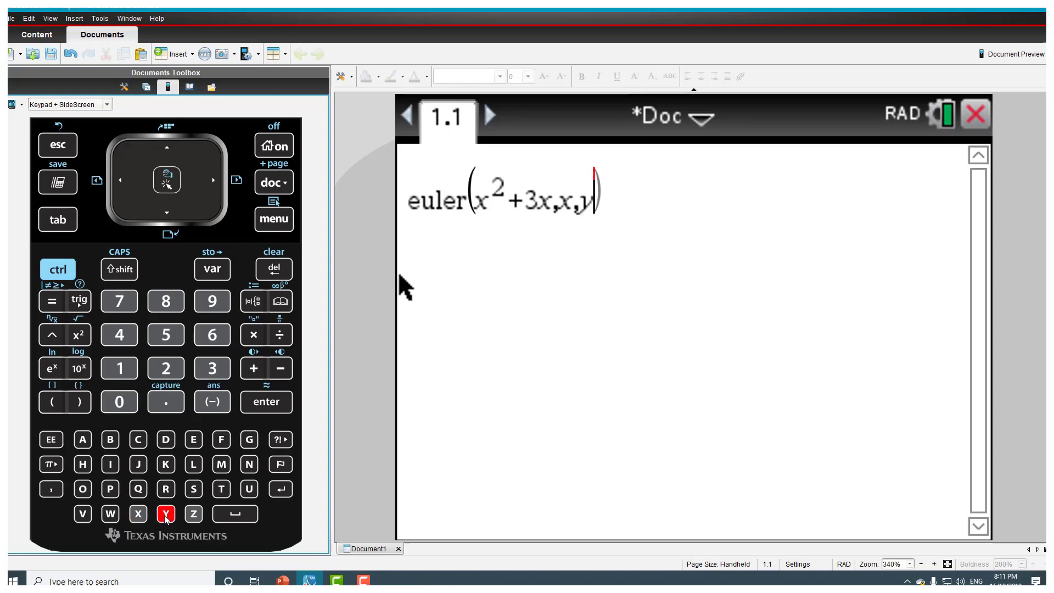
Complete the arguments with the list {2,5}, initial value 10, then 1,1
text(,)
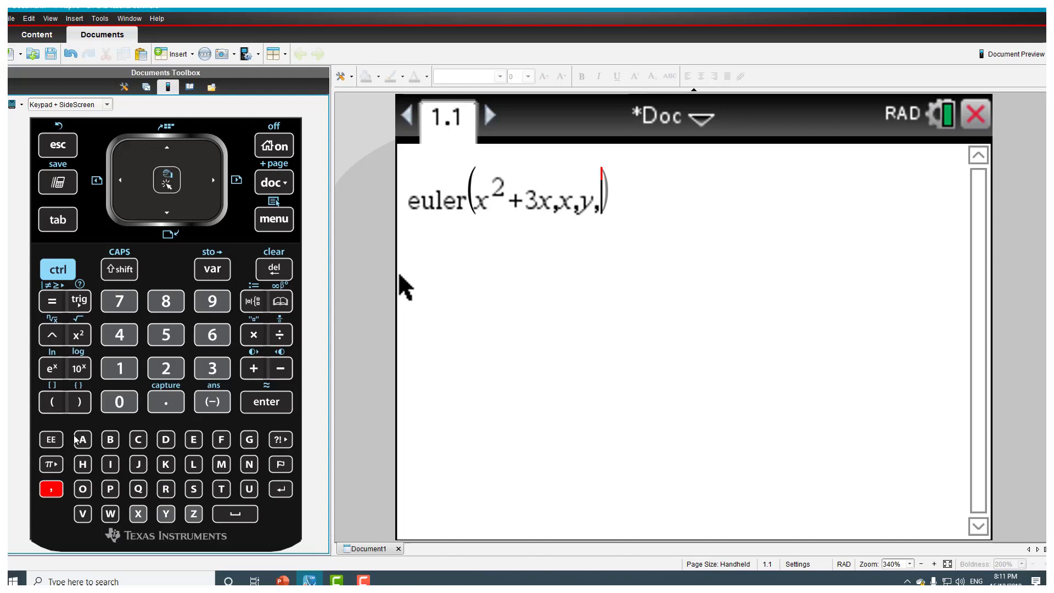
click(58, 270)
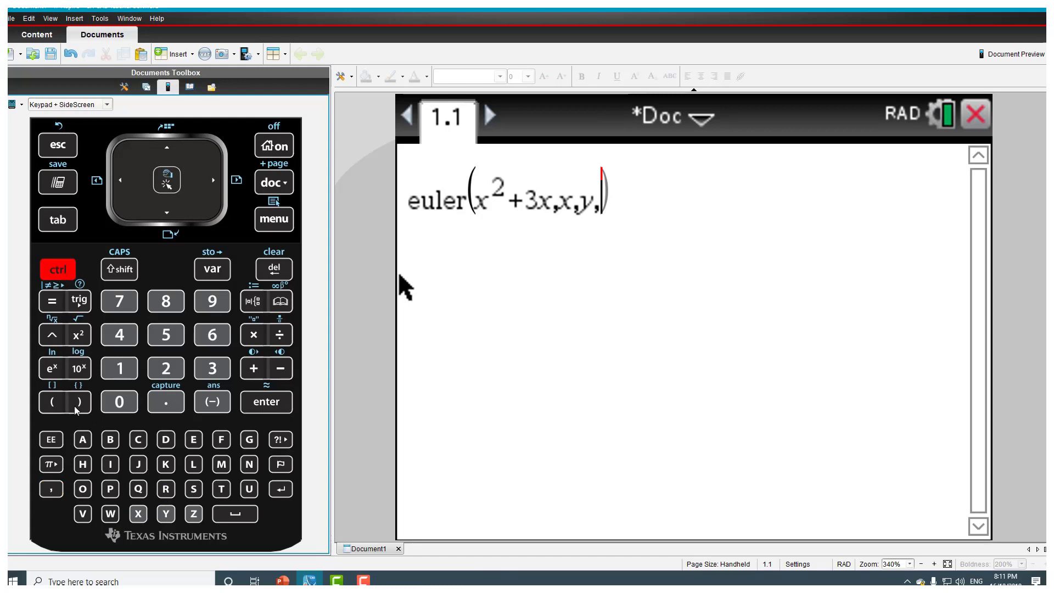
click(80, 403)
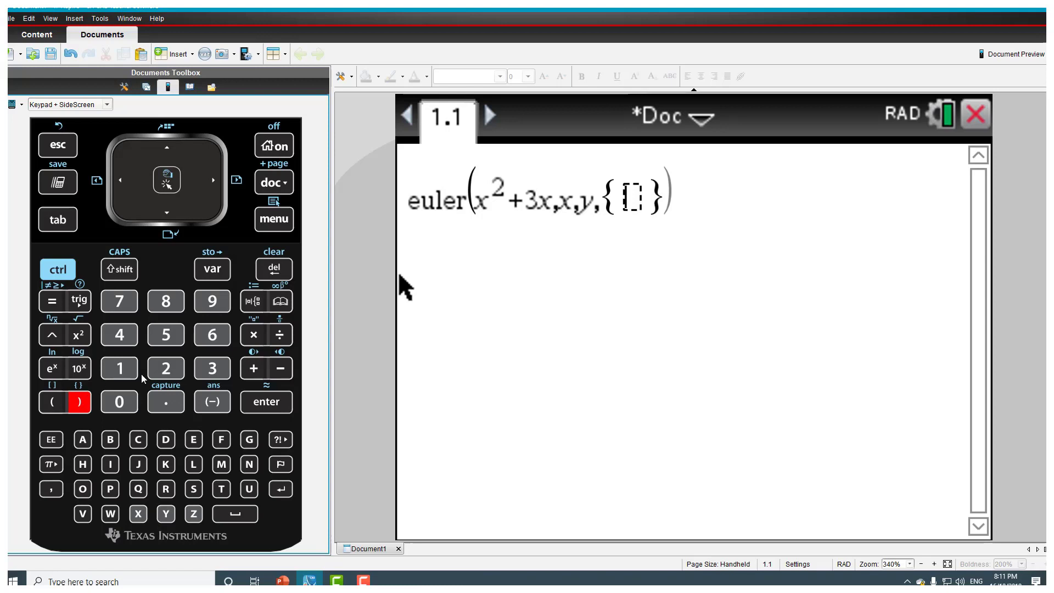
click(164, 369)
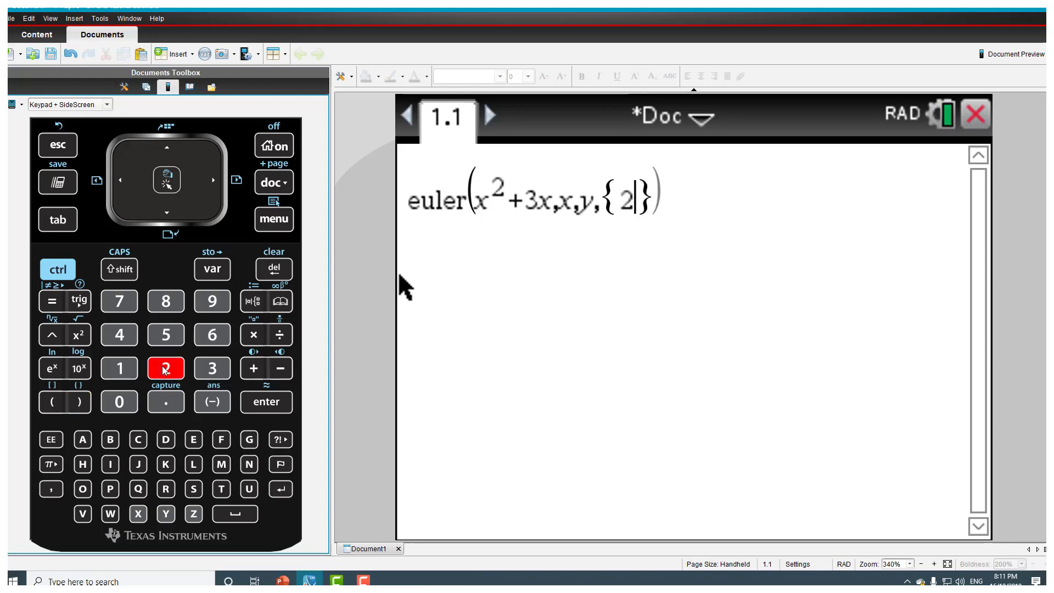
text(,)
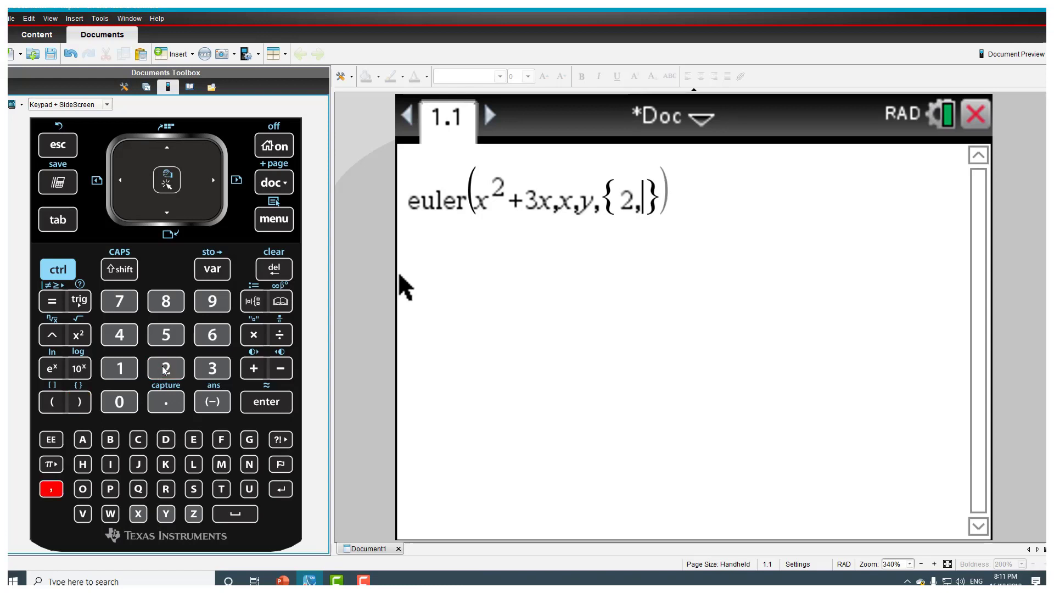
click(176, 340)
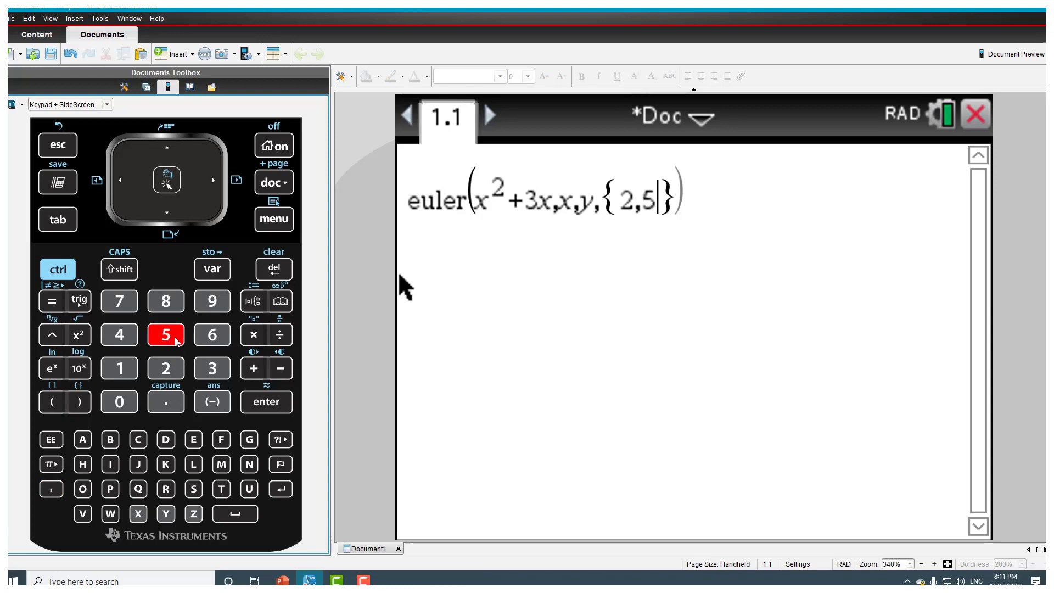
key(Tab)
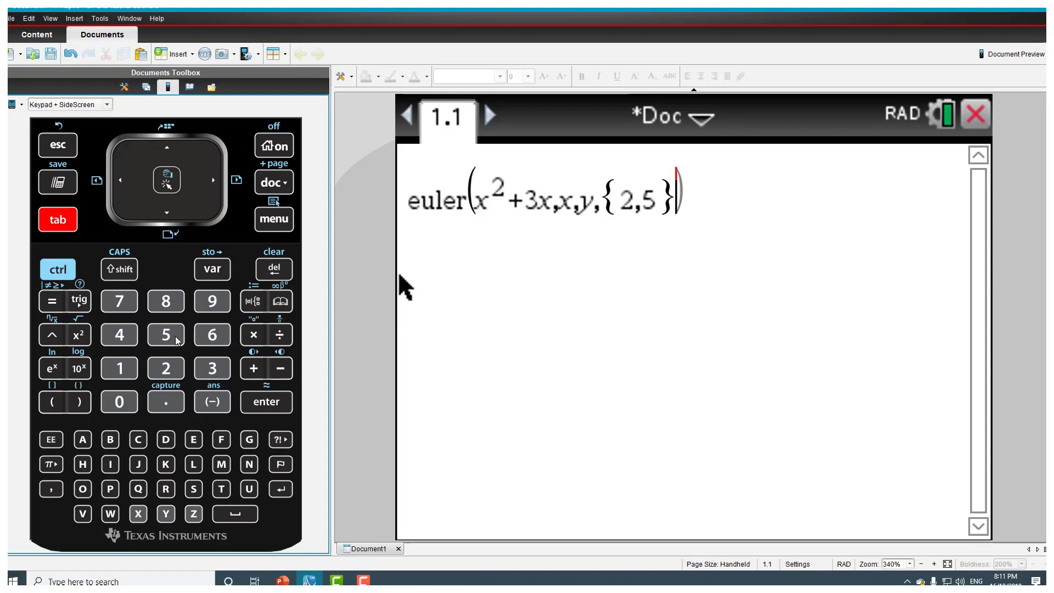
text(,)
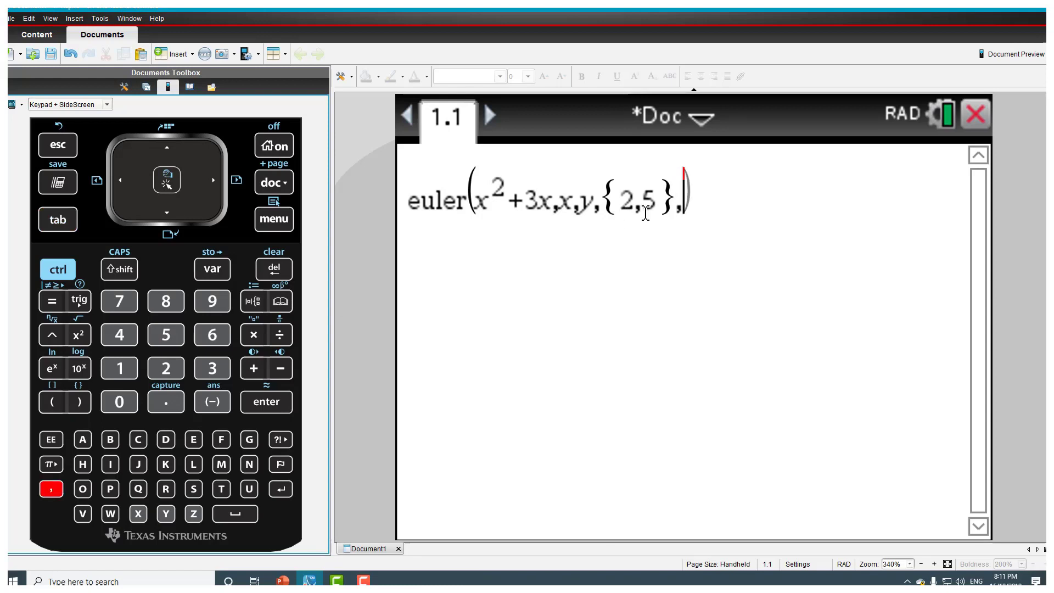
click(123, 373)
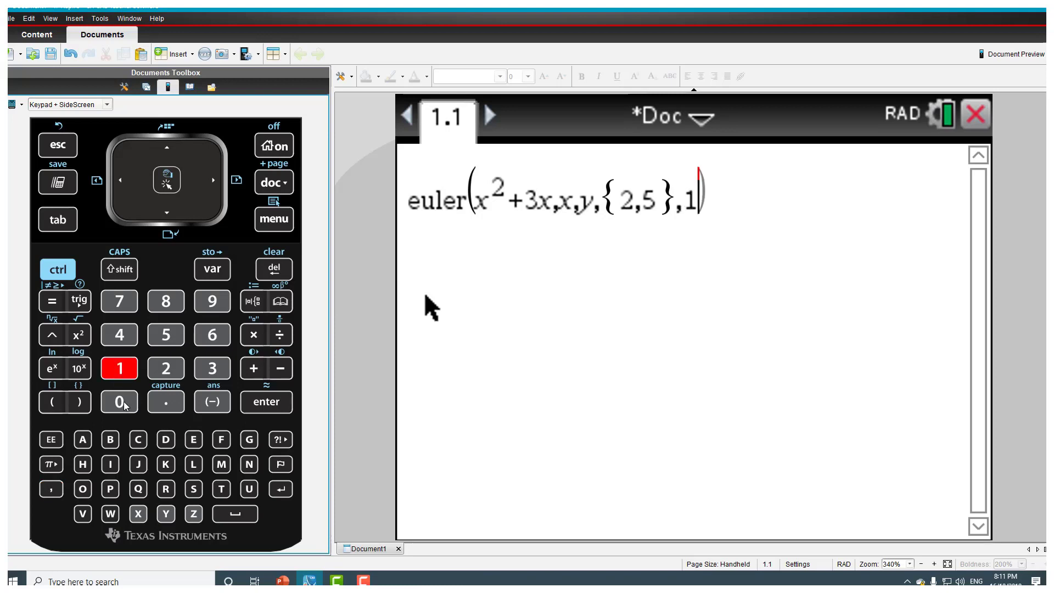
click(124, 406)
text(,)
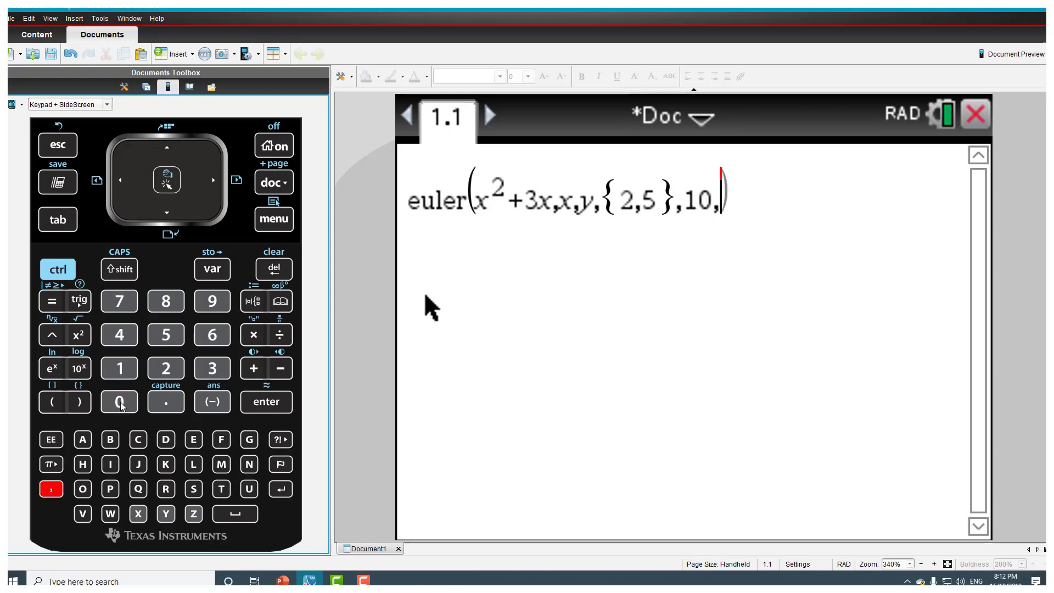
text(1,)
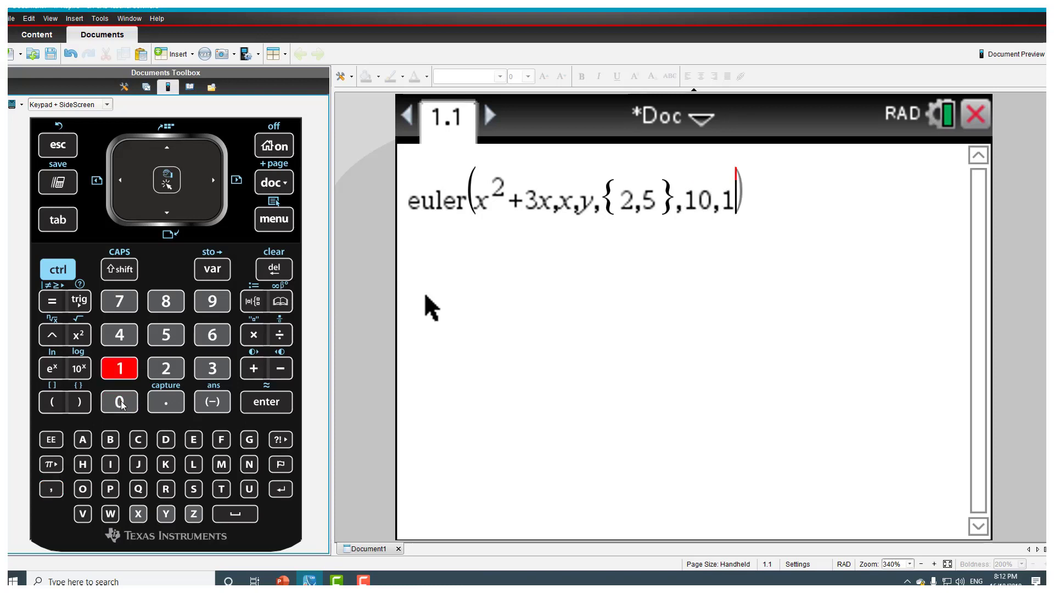
text(1)
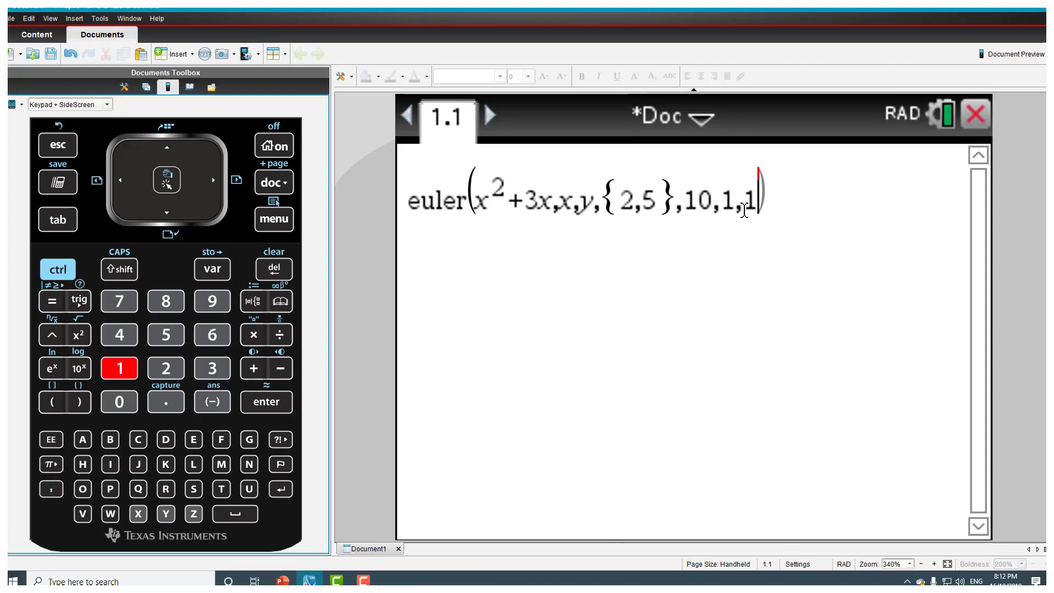
click(771, 209)
Evaluate the step-1 euler command and paste a copy into a new entry line
key(Return)
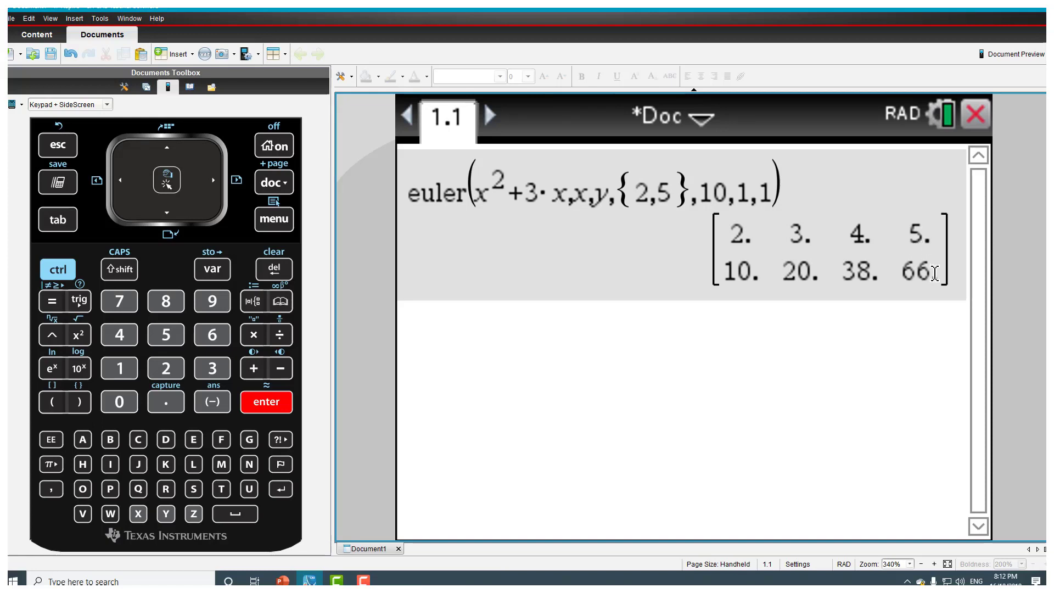
drag(780, 191, 379, 204)
key(ctrl+c)
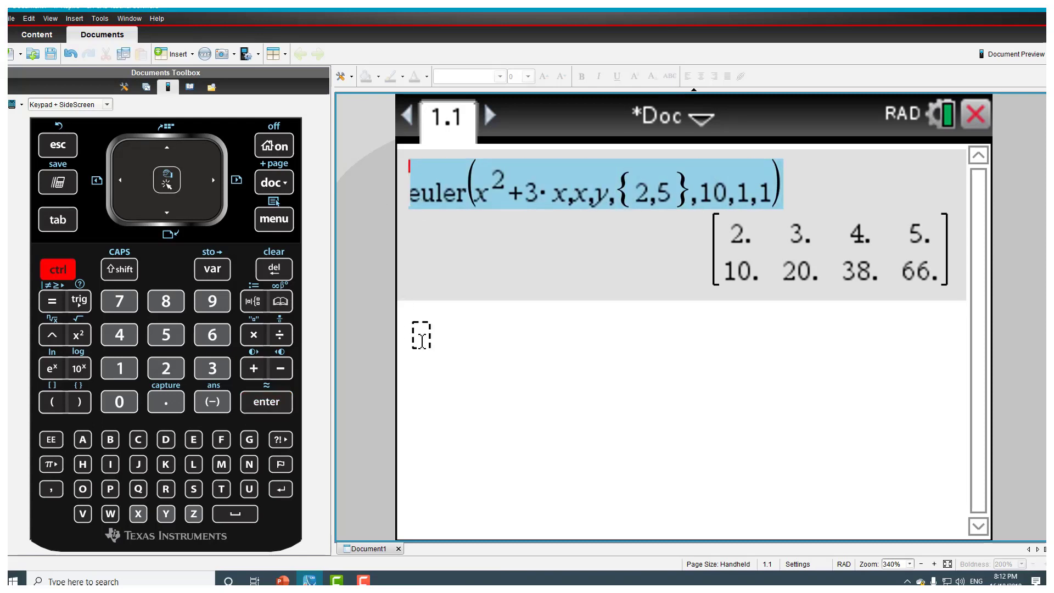
click(422, 340)
key(ctrl+v)
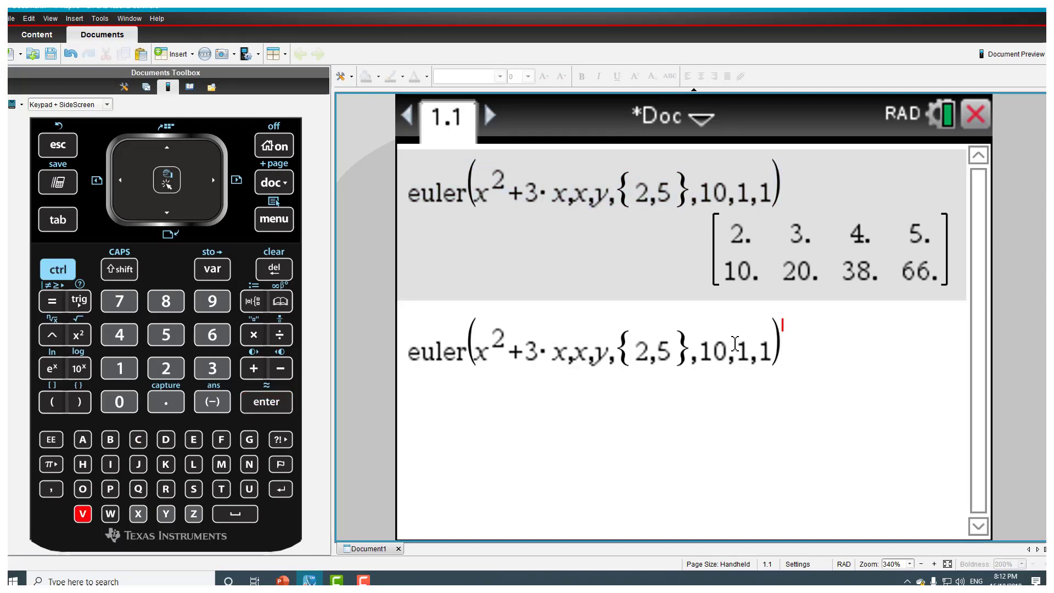
Change both trailing 1s to 3 and evaluate euler(x^2+3x,x,y,{2,5},10,3,3)
click(744, 351)
double_click(740, 350)
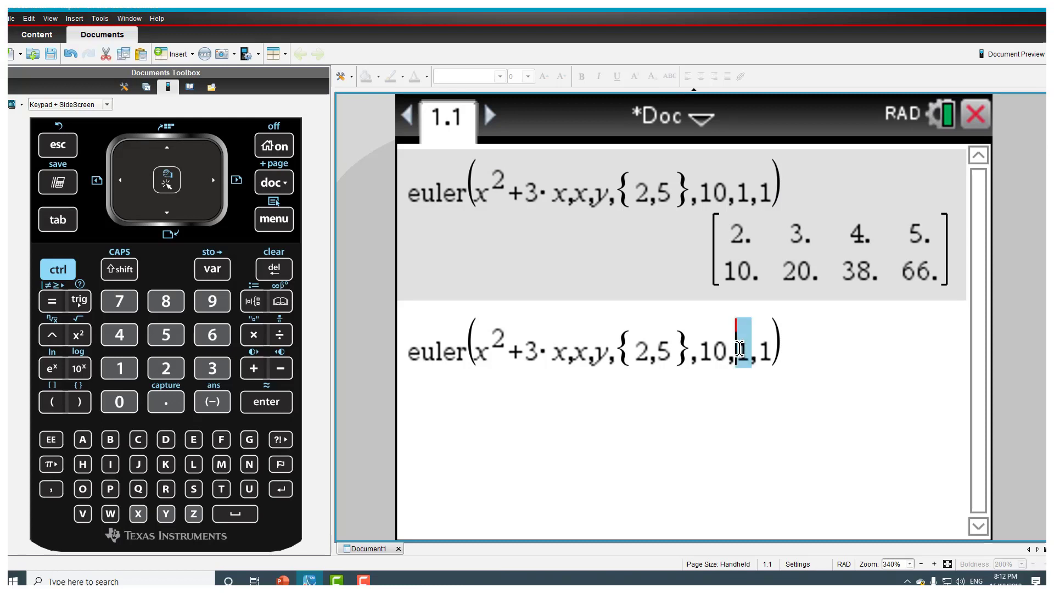
text(3)
key(Right)
key(Right)
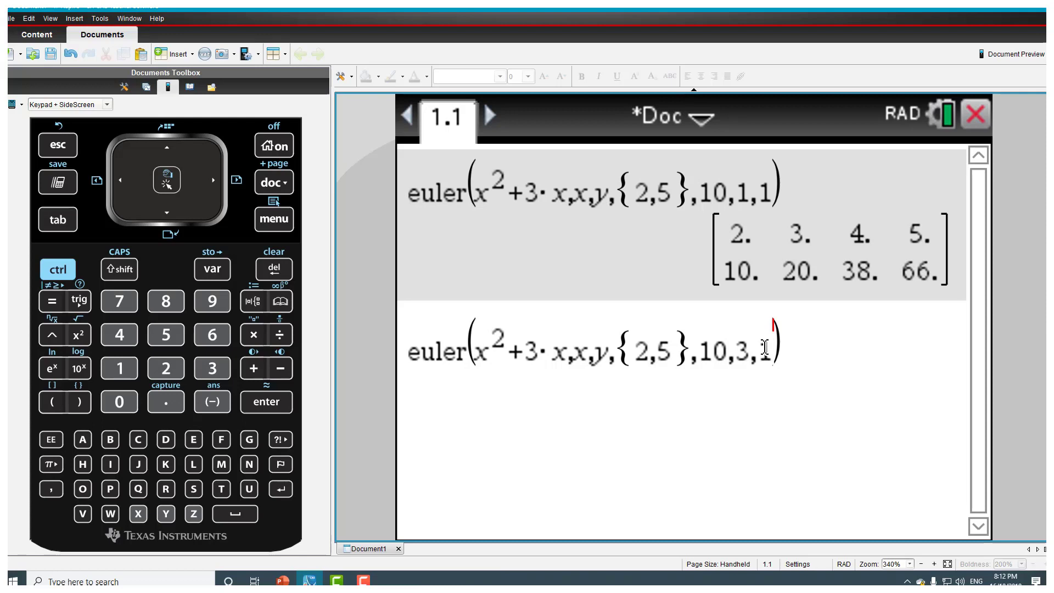
double_click(763, 349)
text(3)
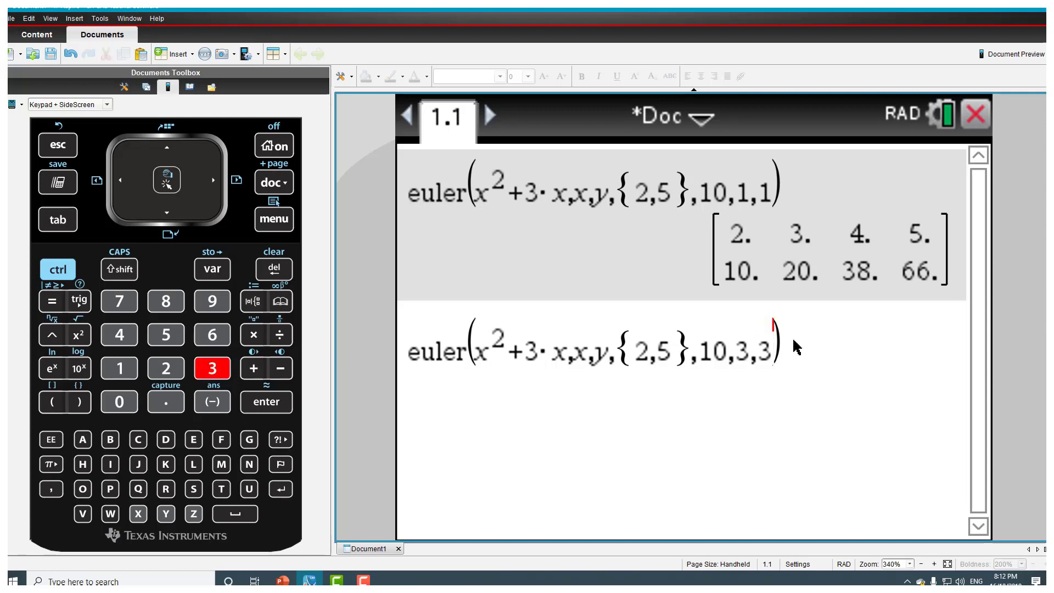
key(Right)
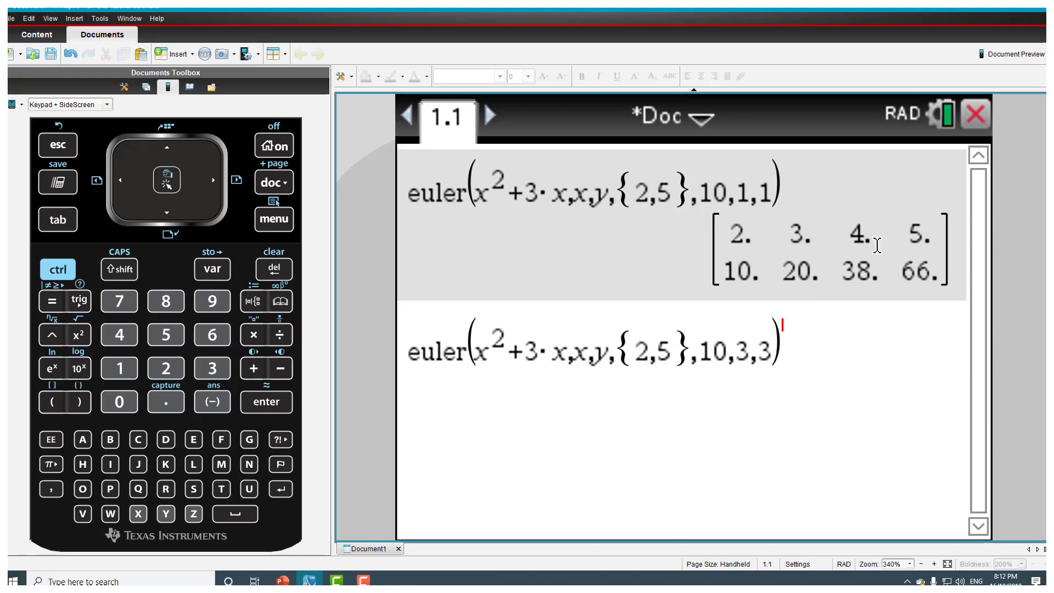
key(Return)
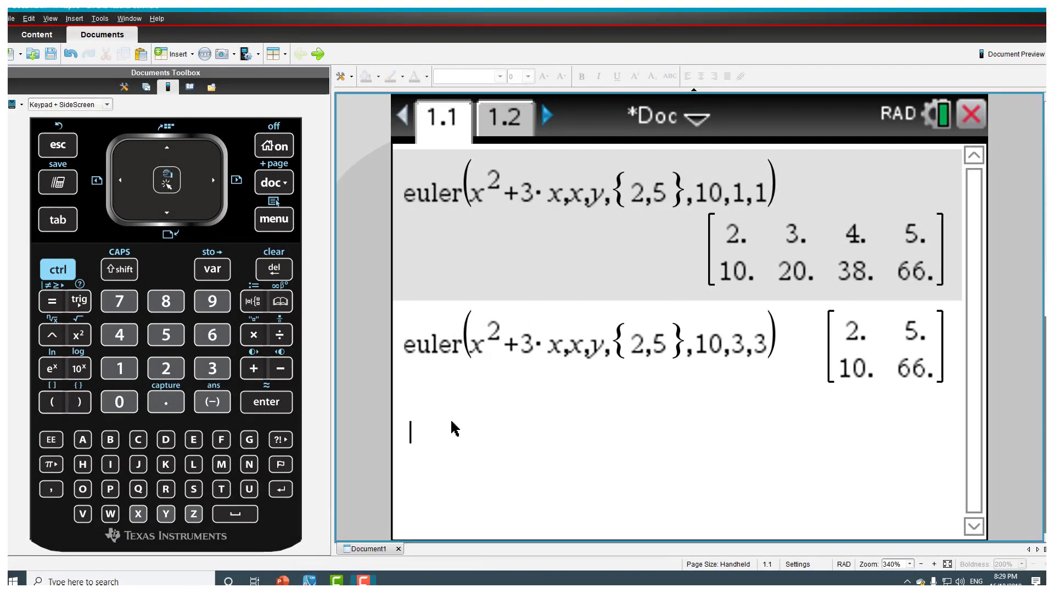
Evaluate euler(x^2+3x,x,y,{2,5},10,0.1,1) and scroll the result to y ≈ 79.005 at x = 5
key(ctrl+v)
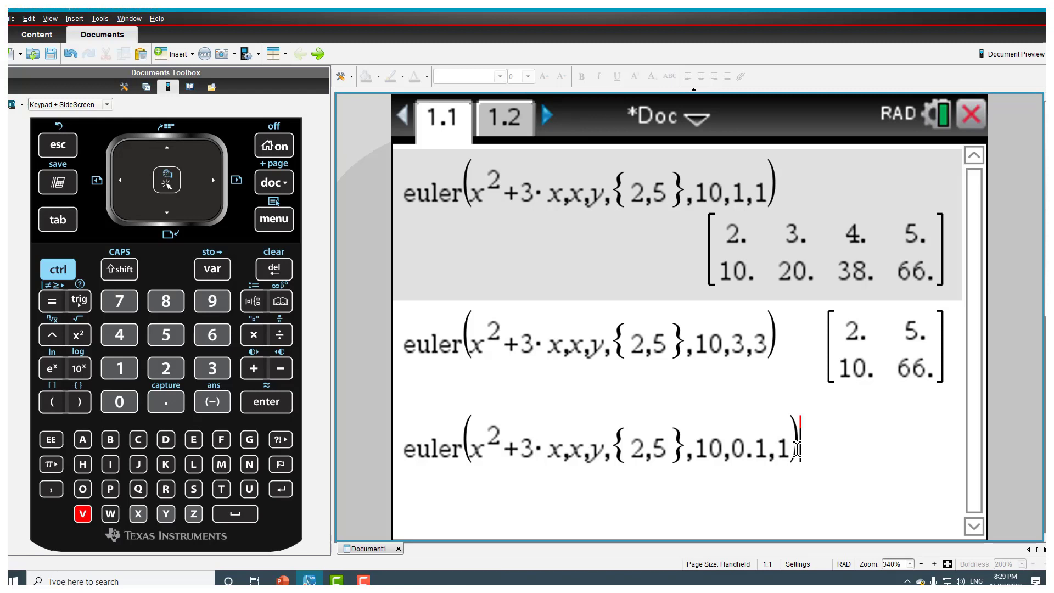
key(Return)
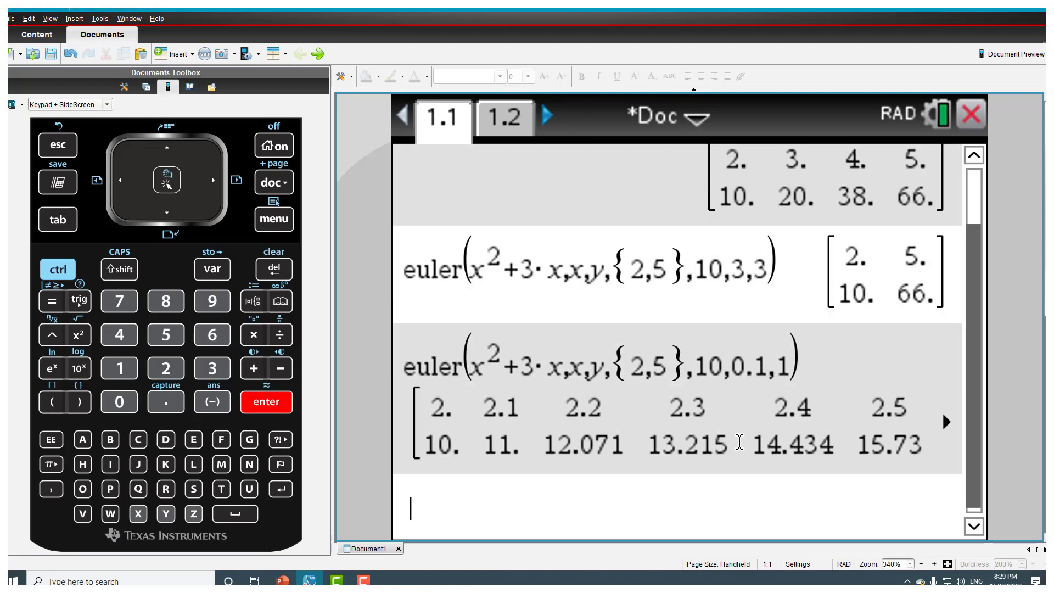
drag(725, 444, 940, 412)
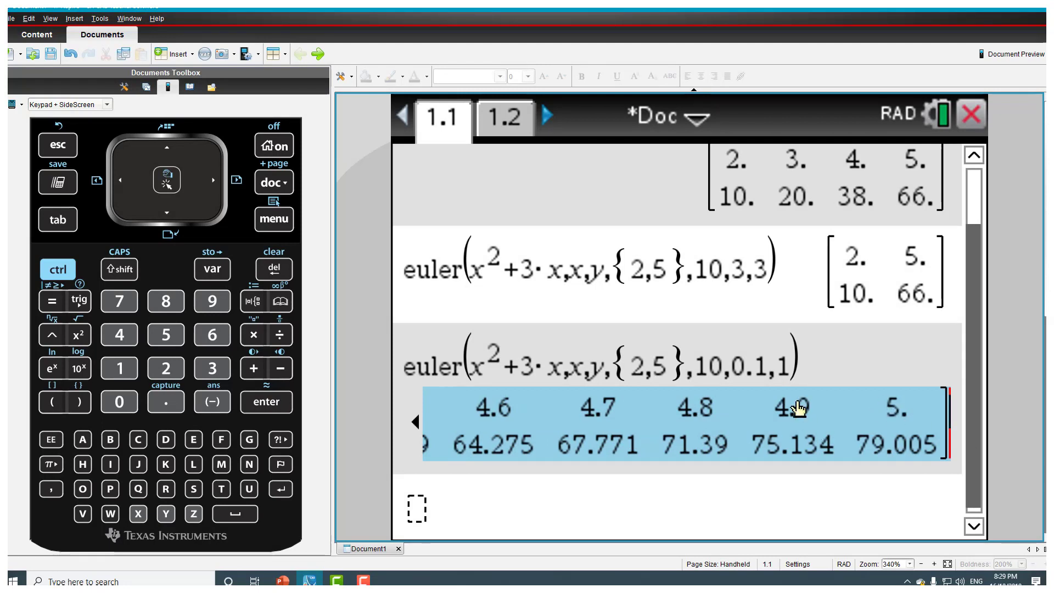
click(795, 374)
Copy the last euler entry, change its 0.1,1 arguments to 1,10, and evaluate it
drag(796, 368, 372, 378)
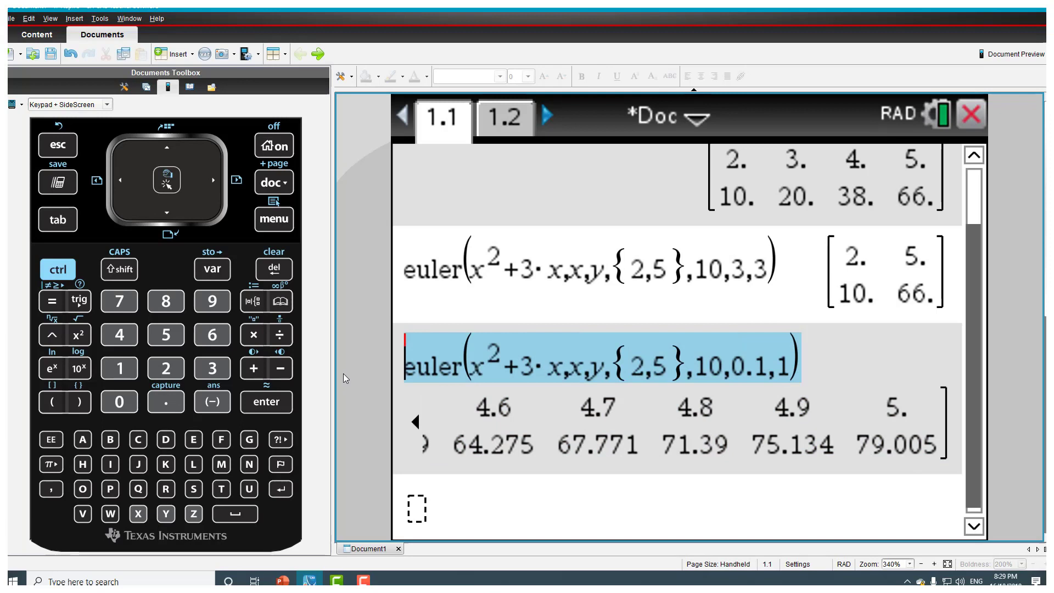
key(ctrl+c)
click(423, 511)
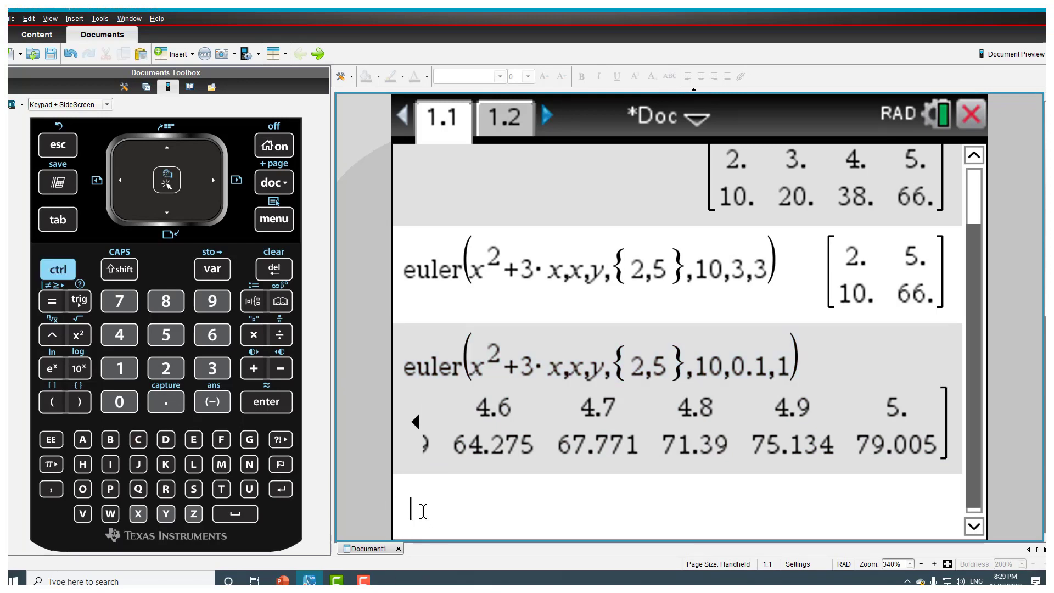
key(ctrl+v)
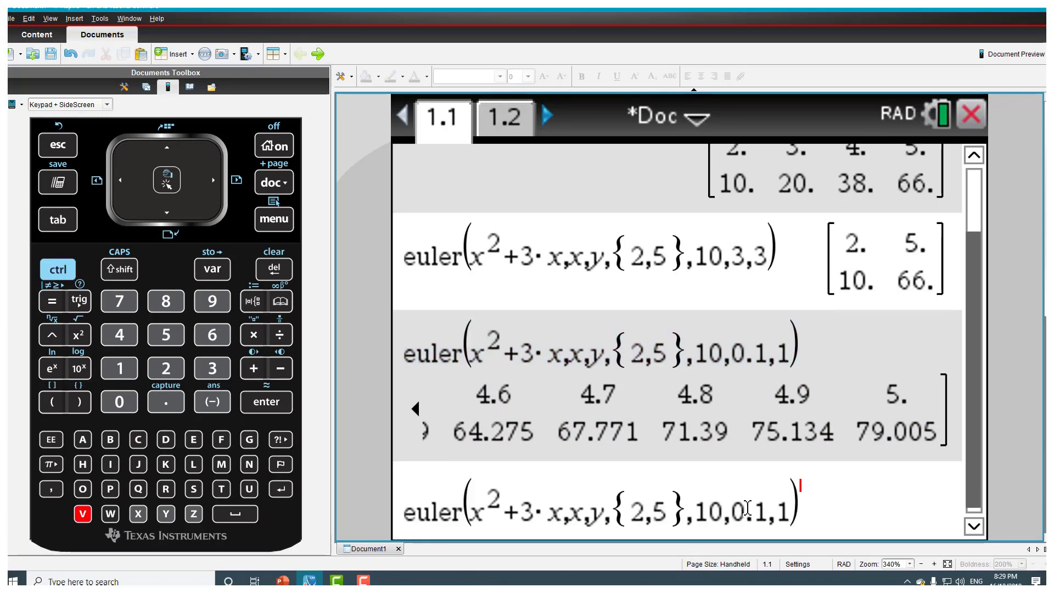
drag(768, 510, 751, 510)
key(shift+Left)
key(shift+Left)
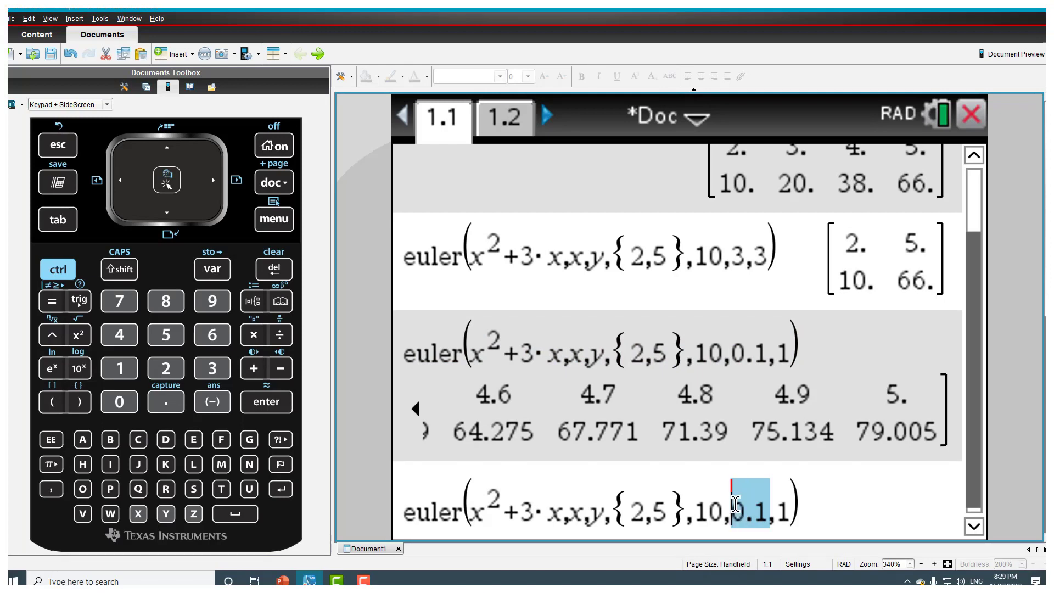
text(1)
key(Right)
key(Right)
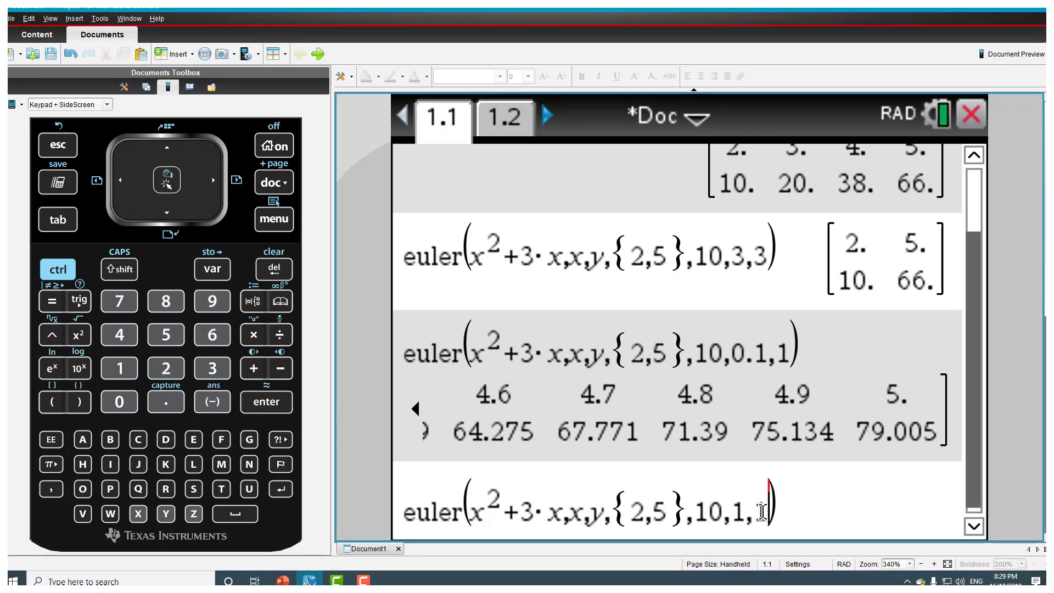
text(0)
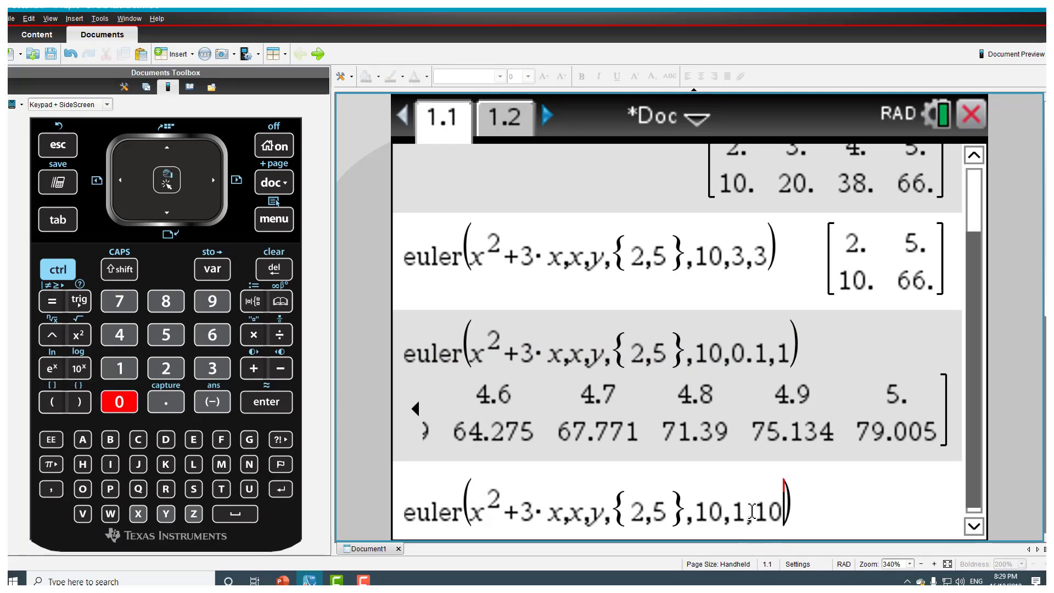
click(795, 508)
key(Return)
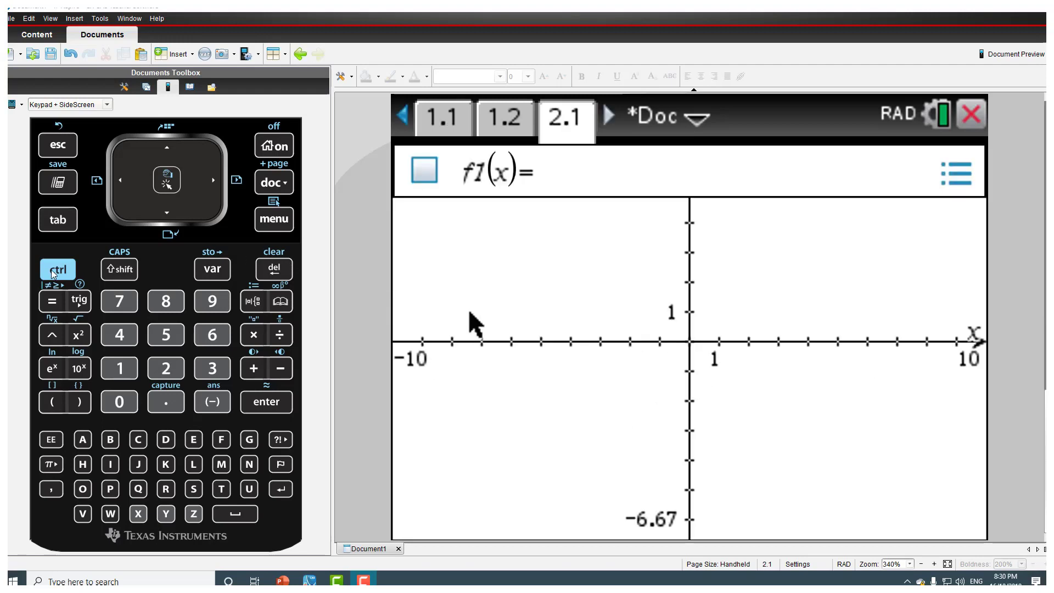
Enter the differential equation y1' = x^2+3x with initial point (2, 10), then open its parameters
ctrl+click(274, 222)
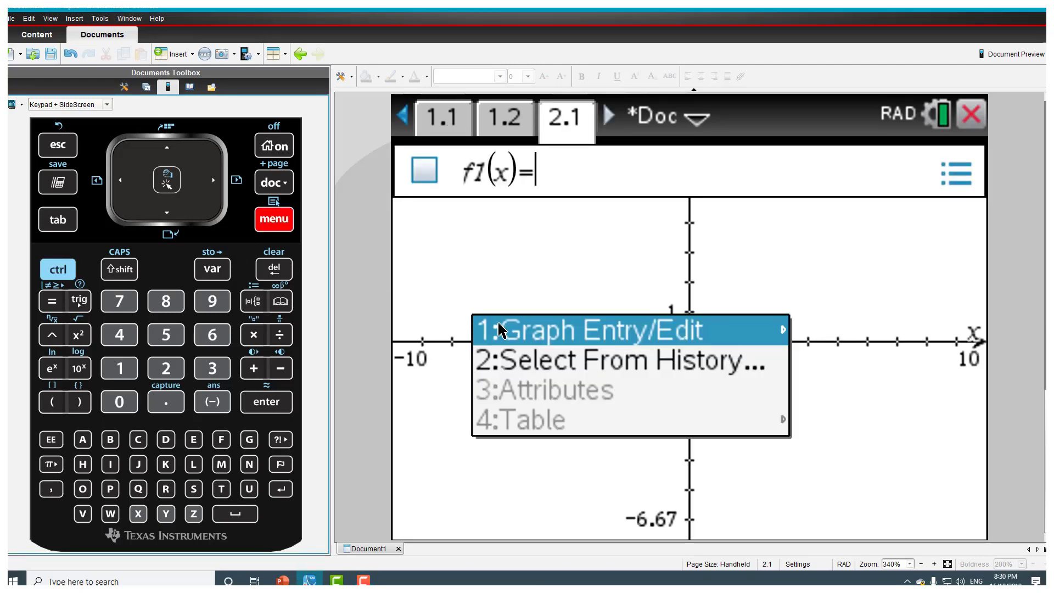
mouse_move(499, 329)
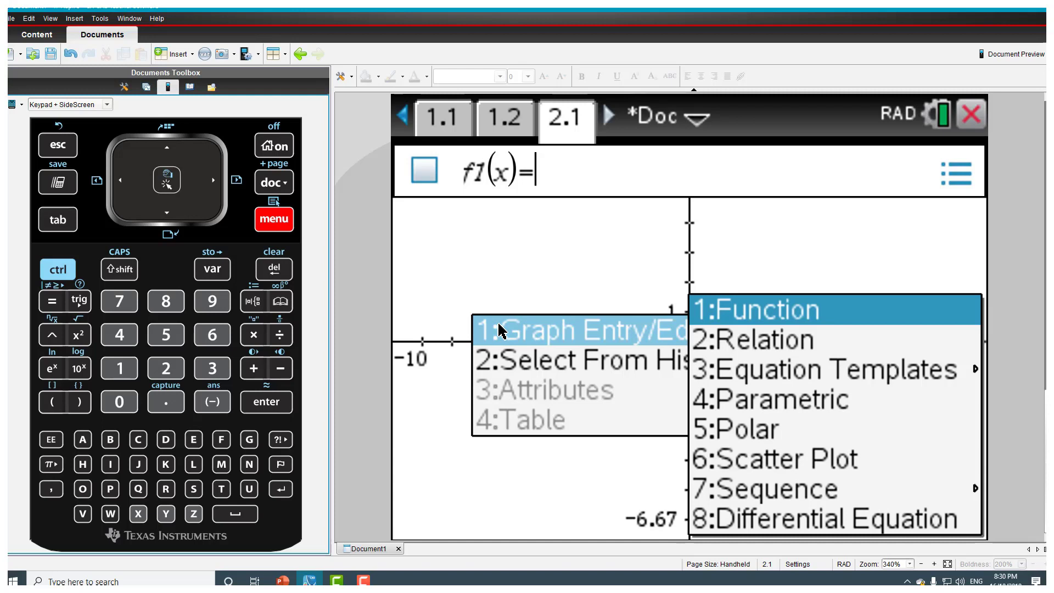
click(758, 521)
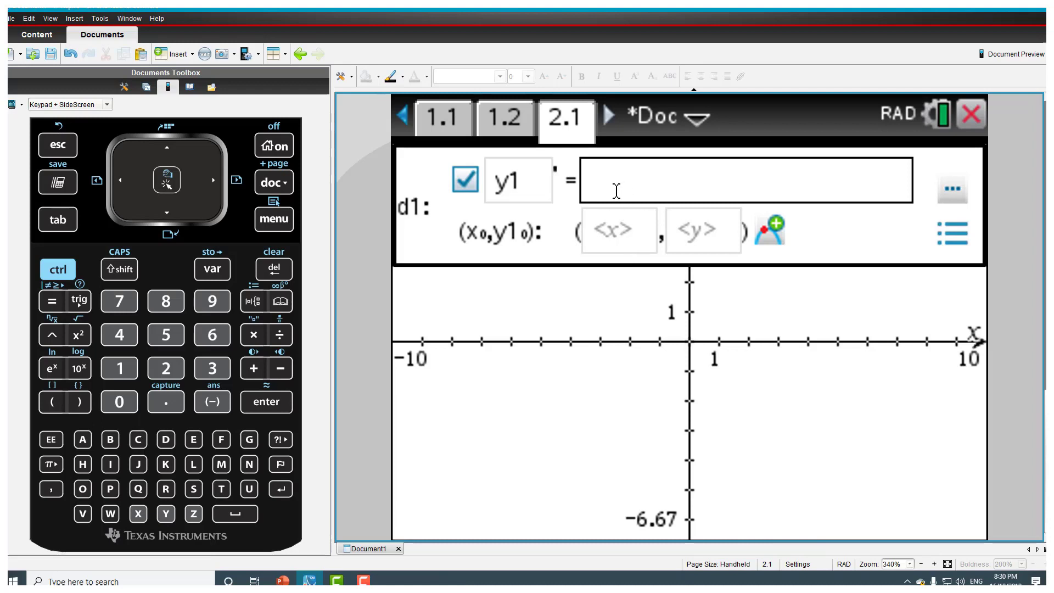
text(x^2)
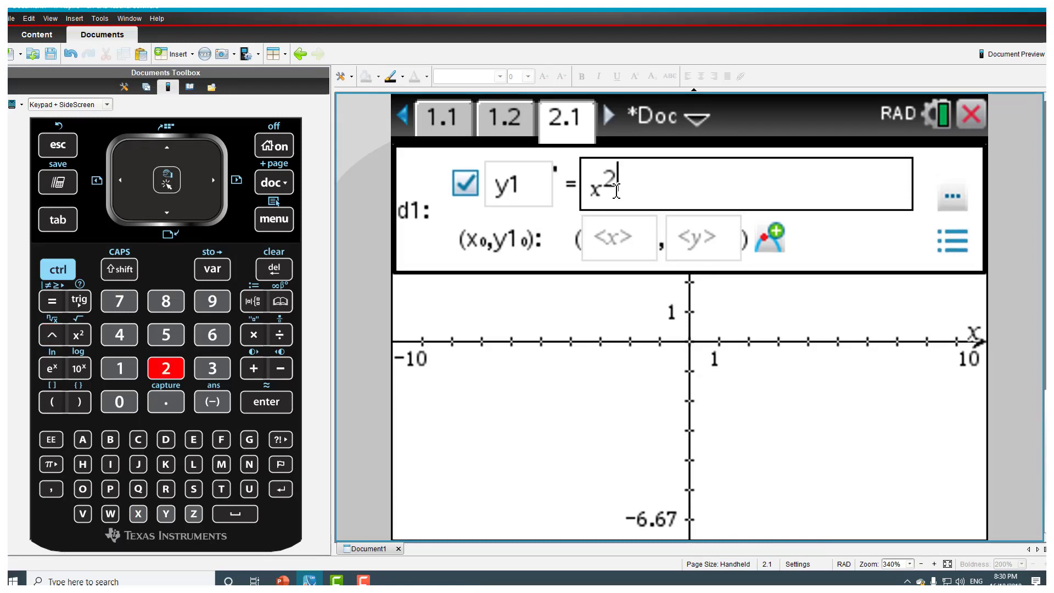
click(628, 197)
text(+3x)
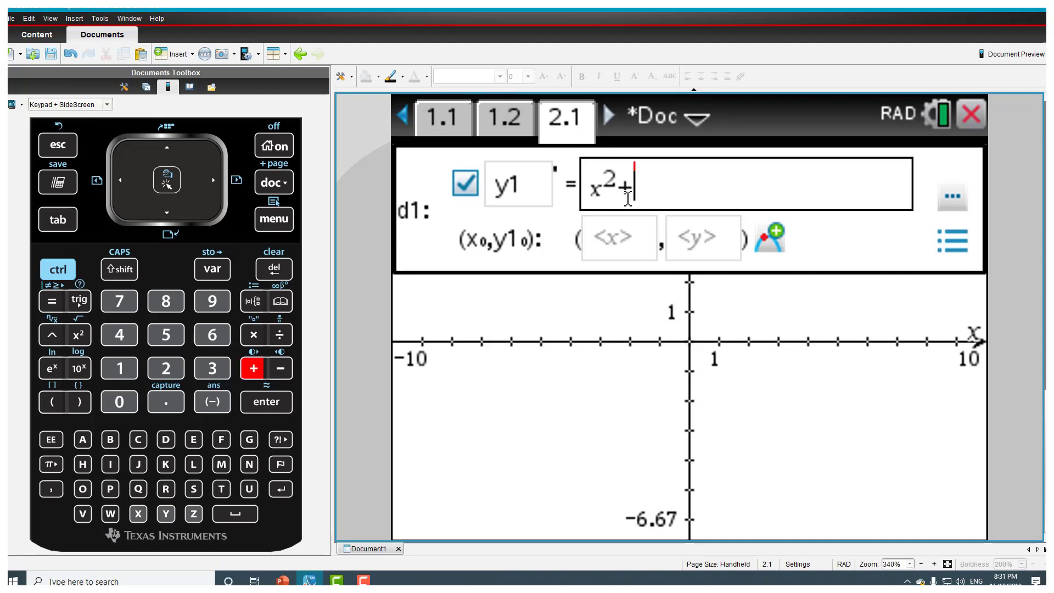
click(631, 232)
text(2)
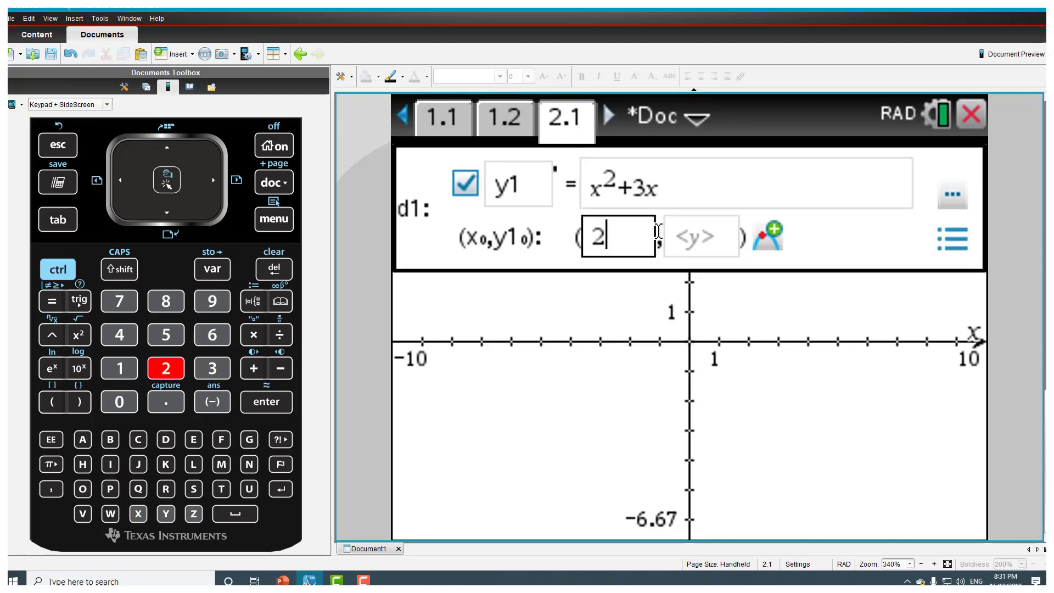
click(699, 233)
text(10)
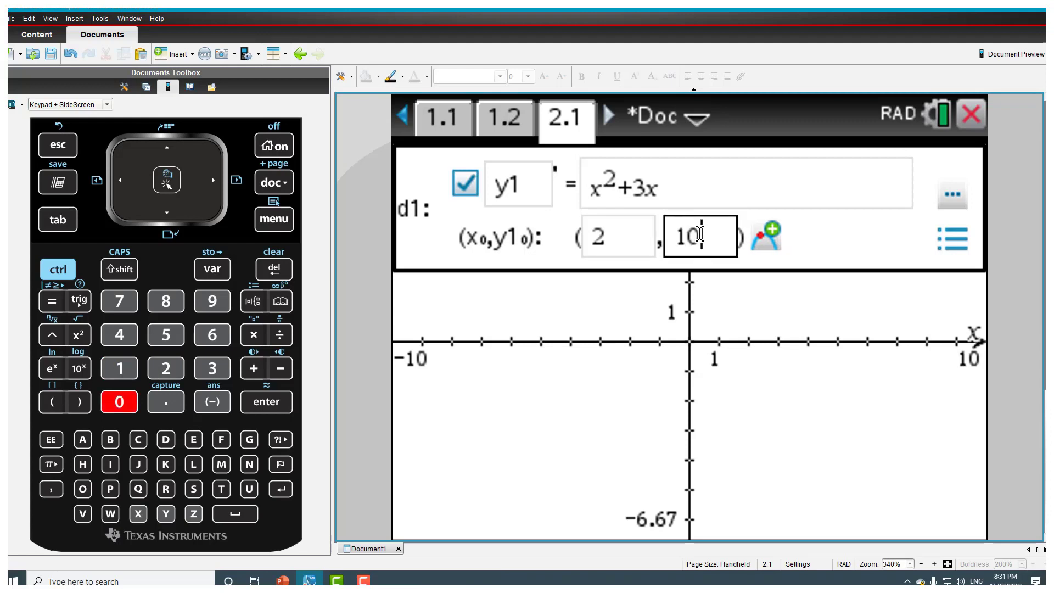
click(954, 209)
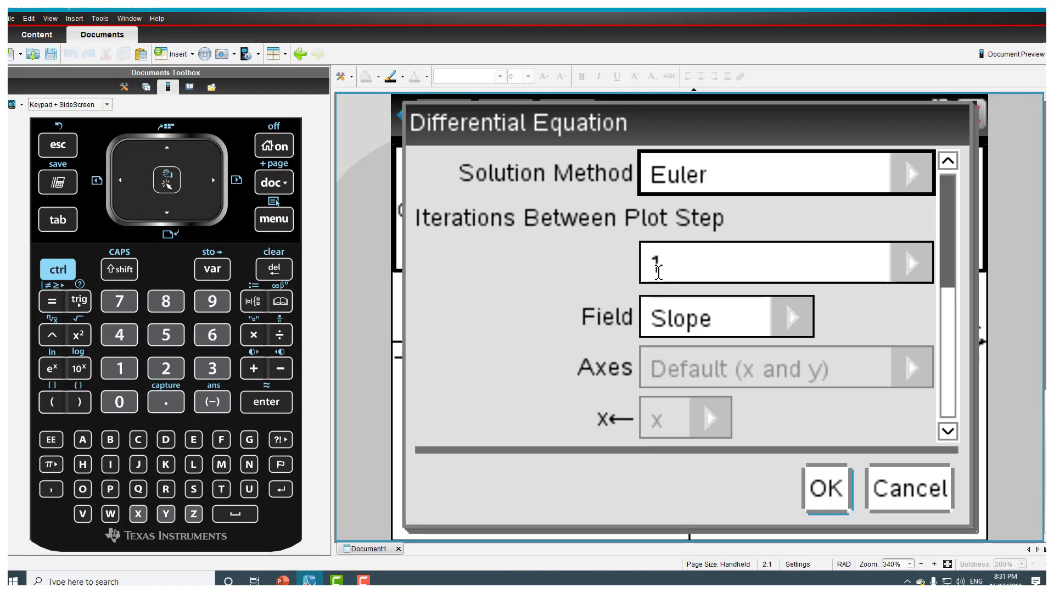
Confirm Euler method with slope field to draw the dotted solution curve
click(833, 489)
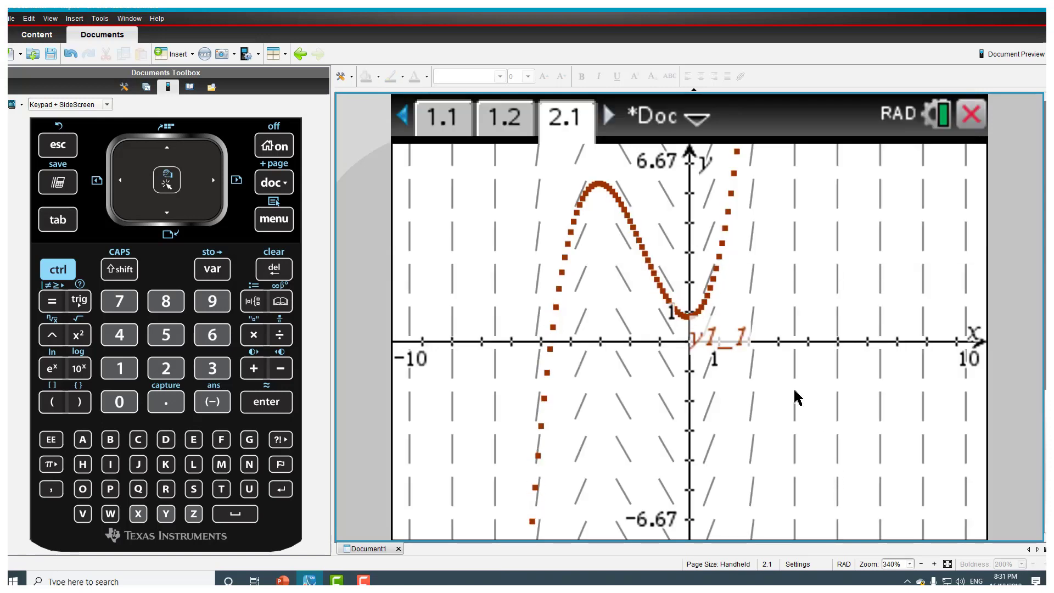
Graph-trace the Euler solution to x = 5 (y = 79.005) and show its values table
click(273, 223)
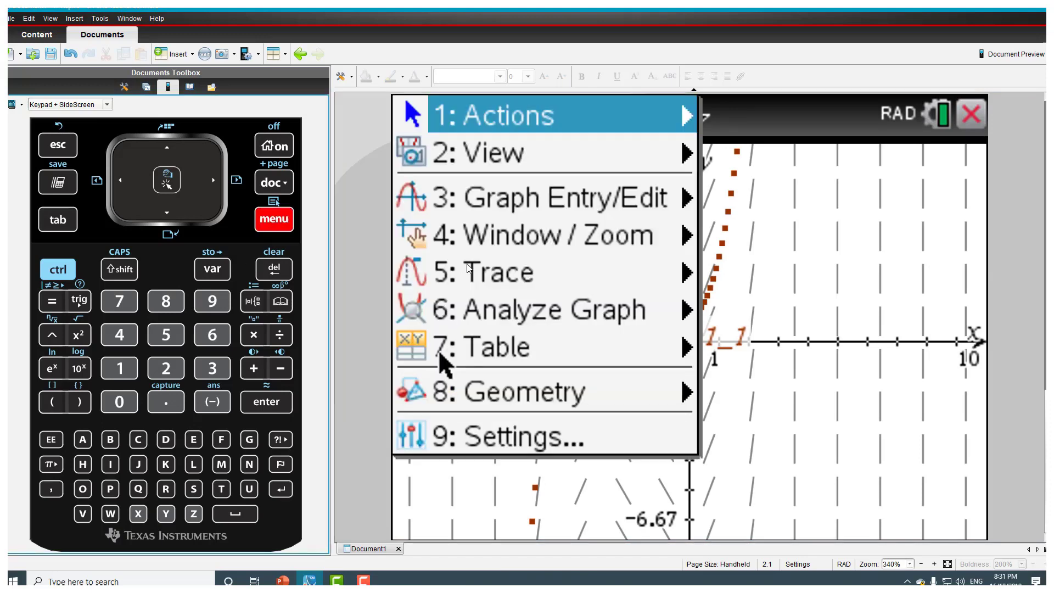
mouse_move(530, 270)
click(665, 274)
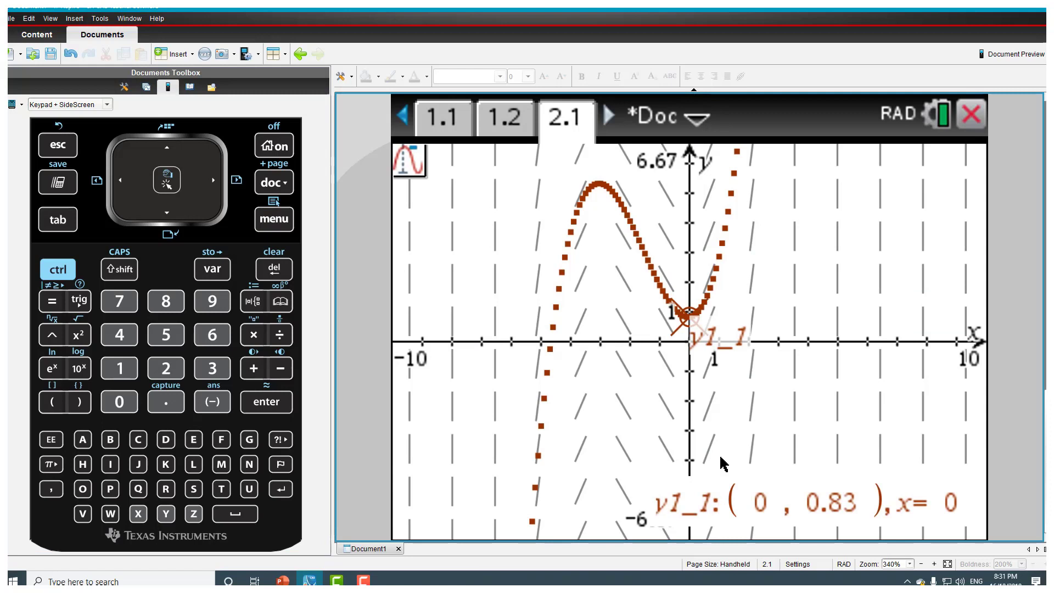
key(Right)
key(Right)
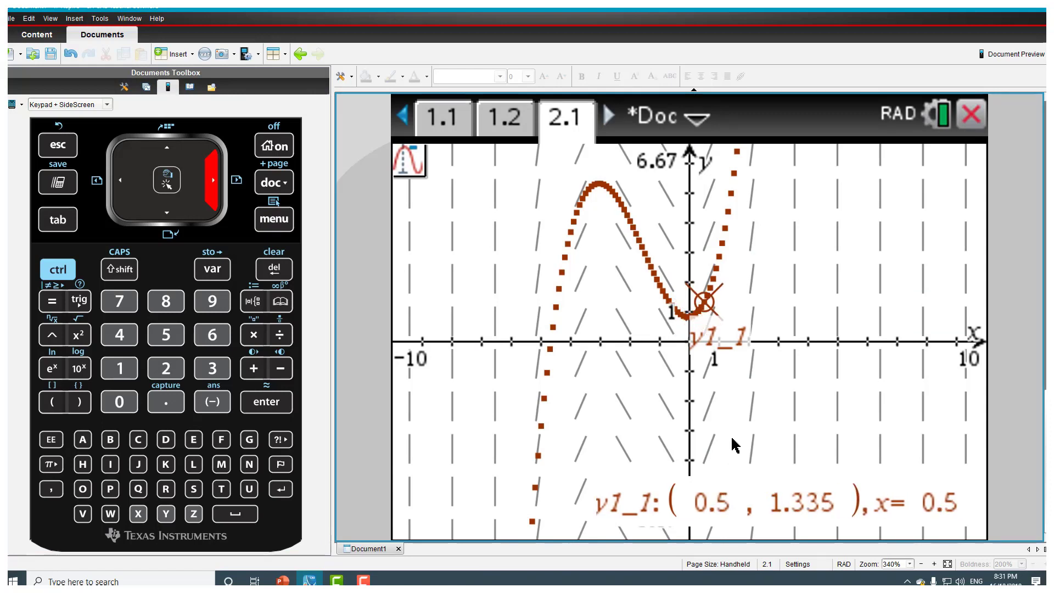
key(Right)
key(Right)
key(Right)
key(Right)
key(Right)
key(Right)
key(Right)
key(Right)
key(Right)
key(Right)
key(Right)
key(Right)
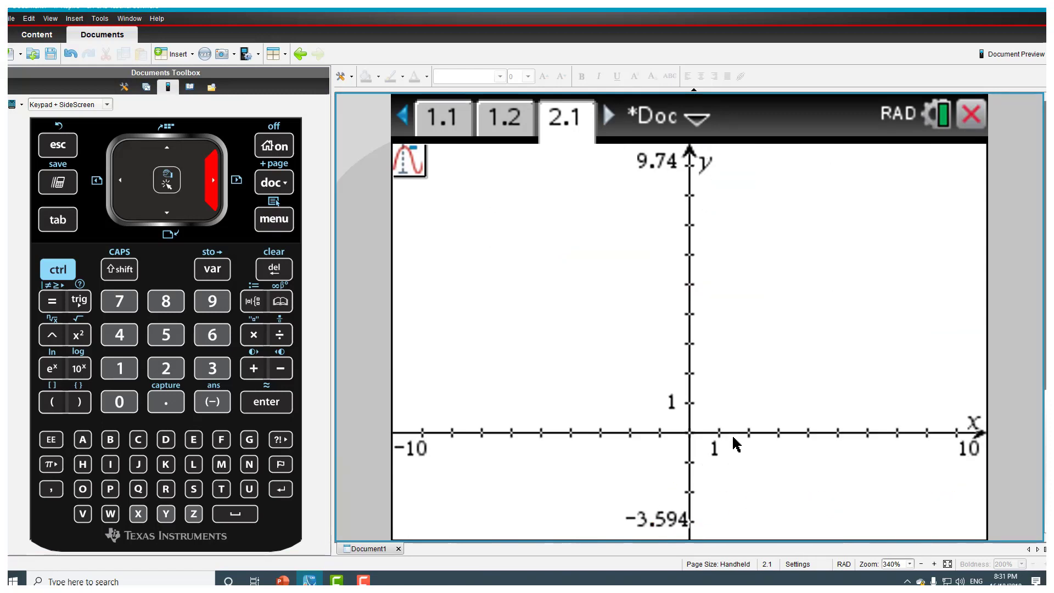
key(Right)
key(Right)
key(Right)
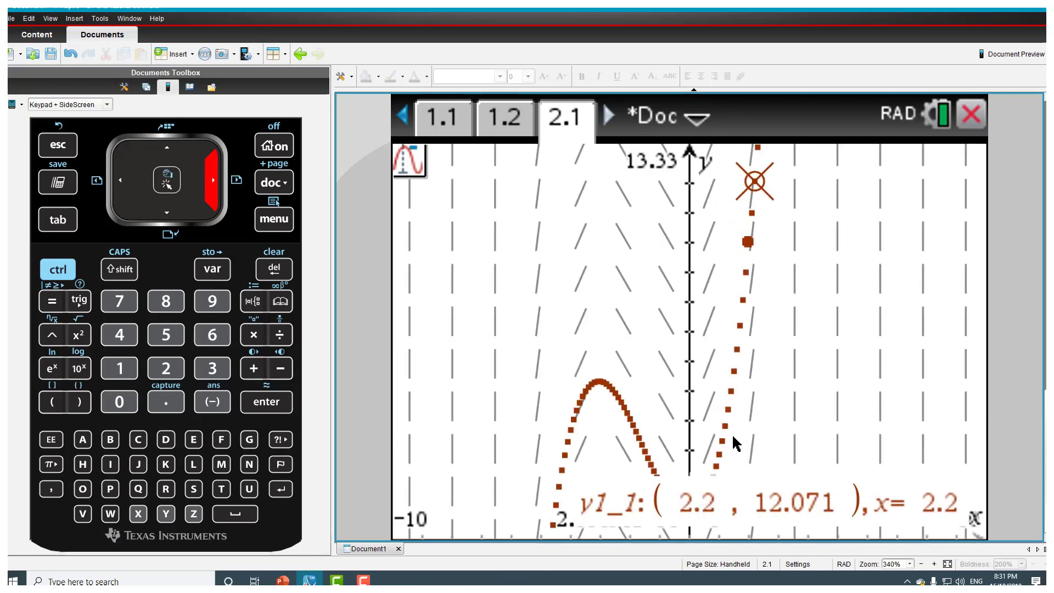
key(Right)
key(Right)
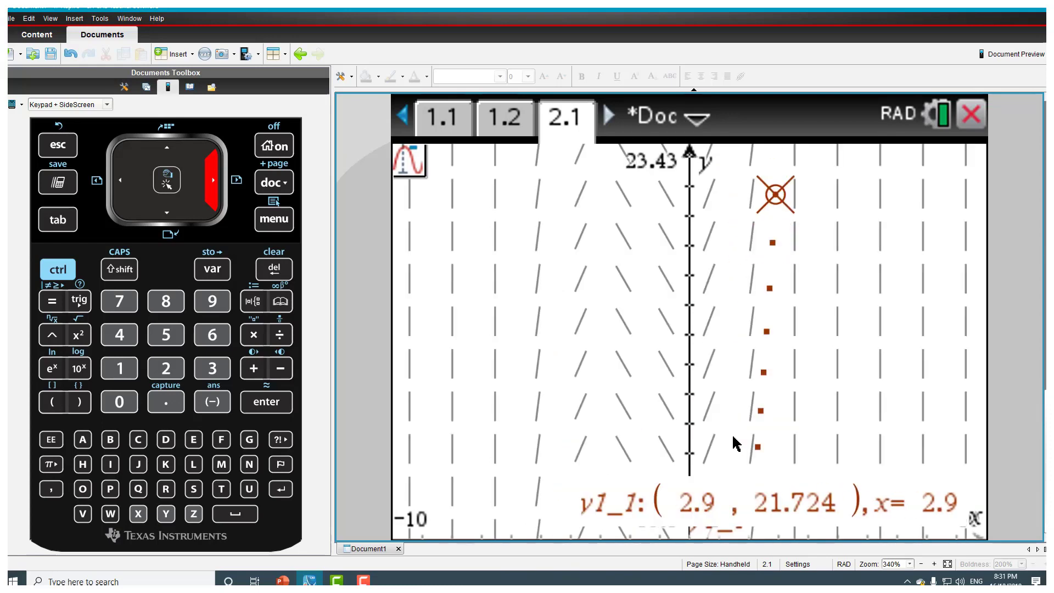
key(Right)
key(Right)
key(Right)
key(Right)
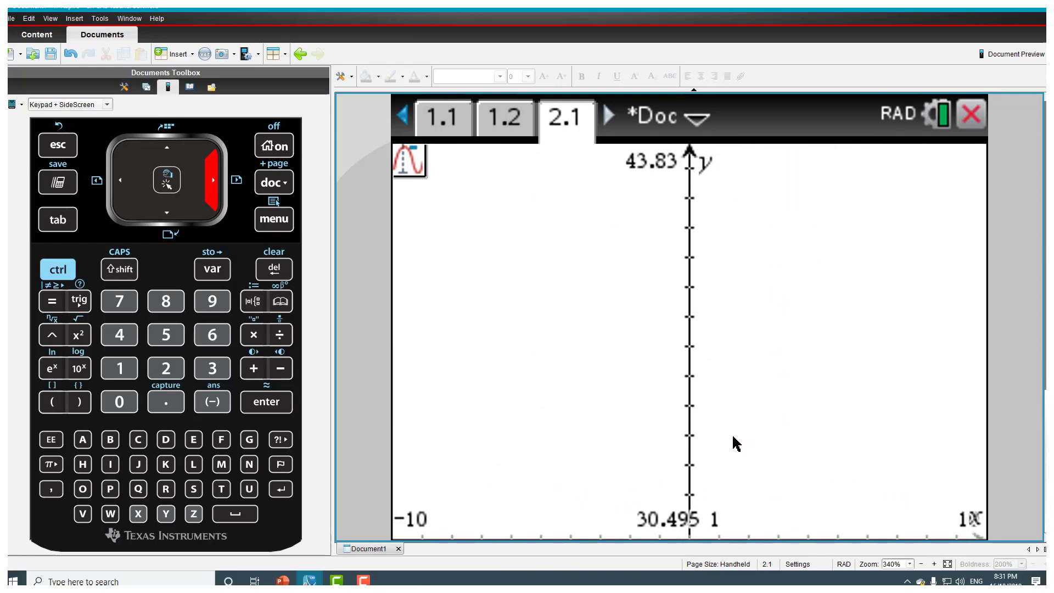
key(Right)
key(Right)
key(Right)
key(Right)
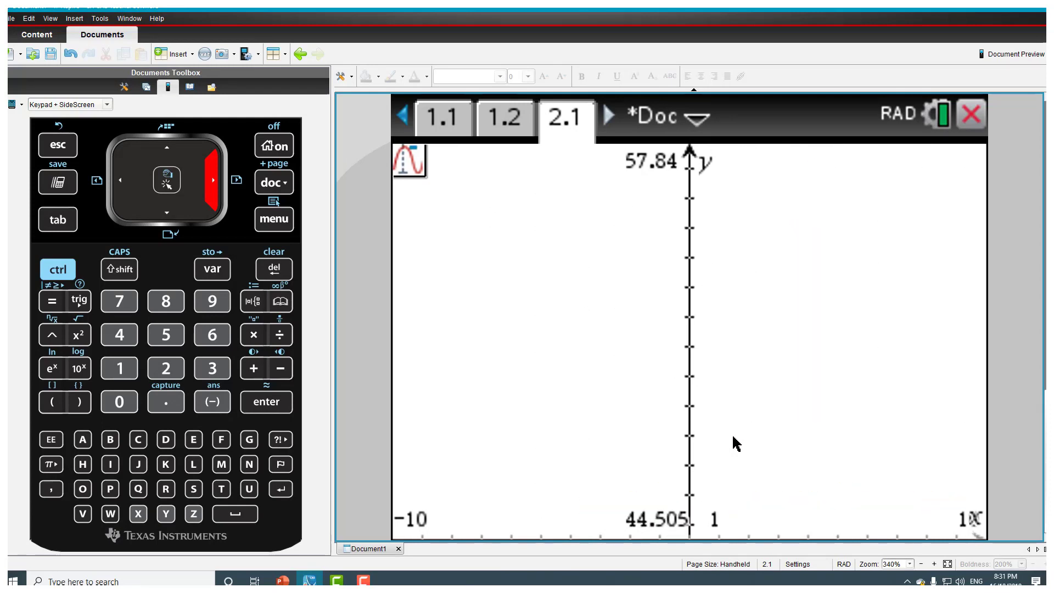
key(Right)
key(Right)
key(Right)
key(Right)
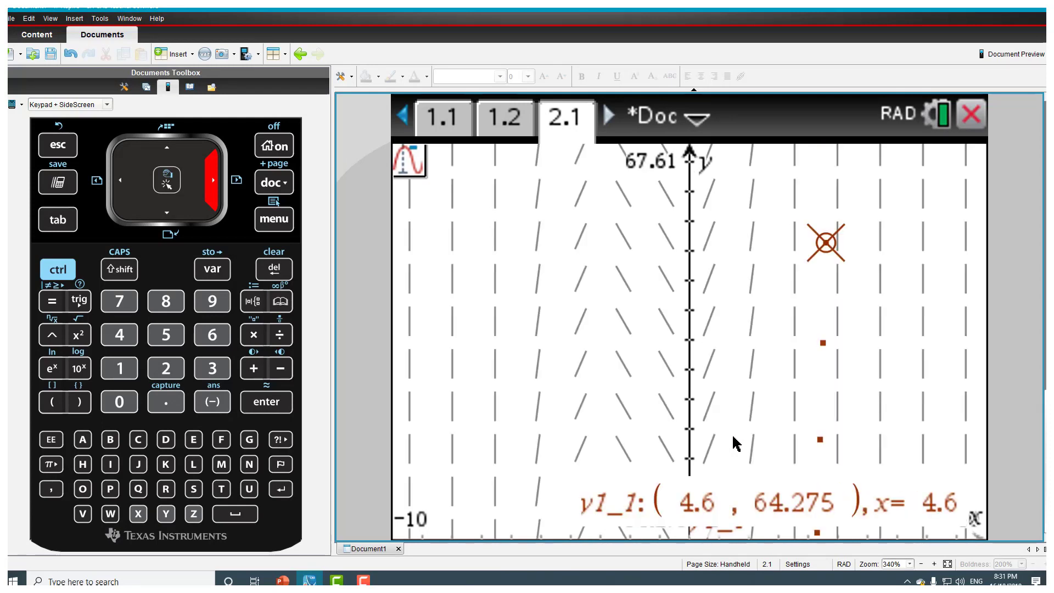
key(Right)
key(Right)
key(Right)
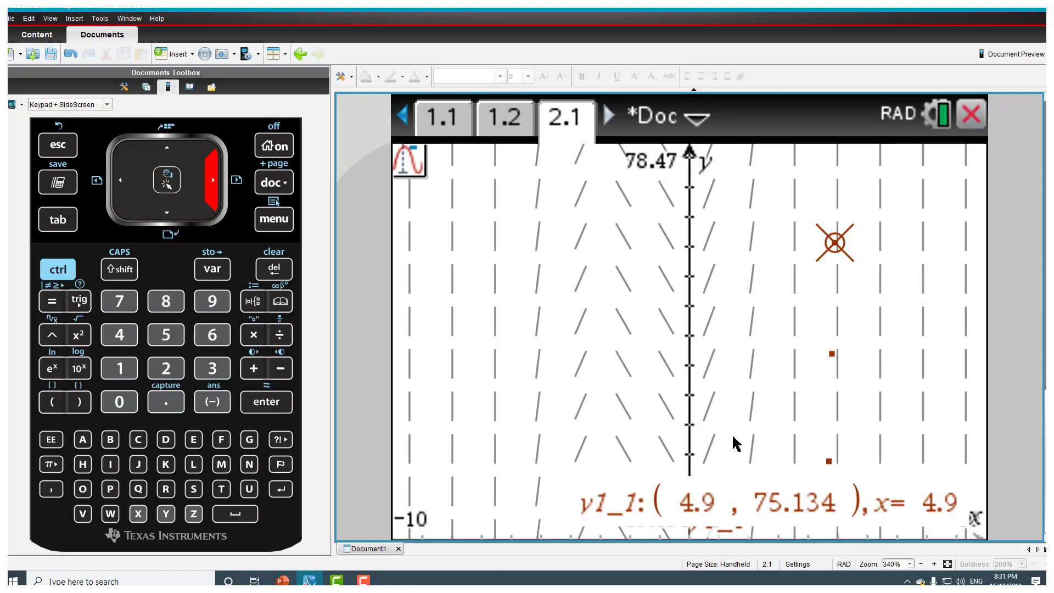
key(Right)
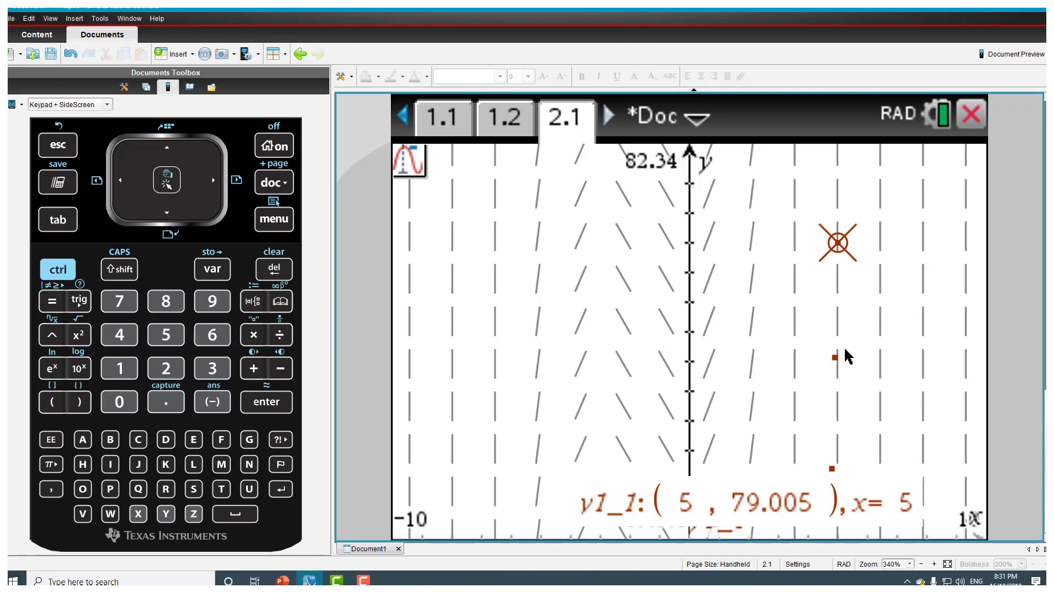
key(ctrl+t)
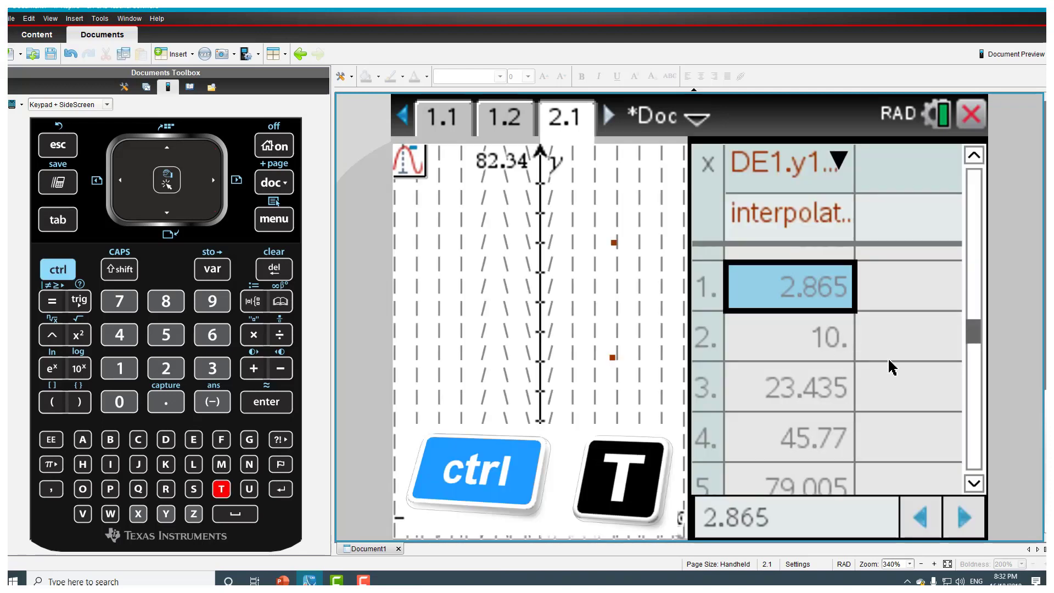
Select table row 5, ungroup the table onto its own page 2.2, and view it
click(713, 484)
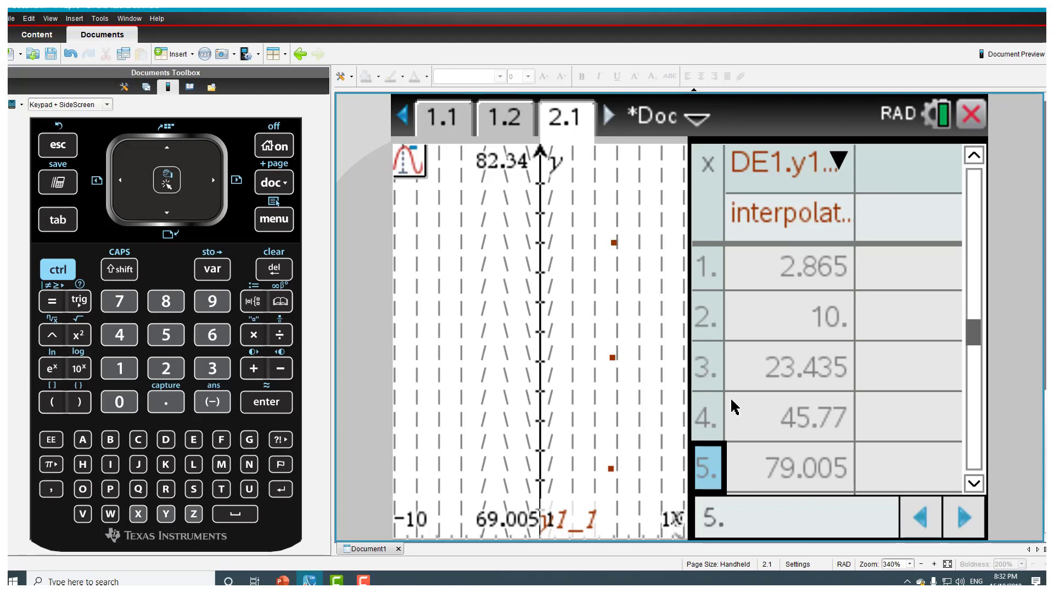
key(ctrl+6)
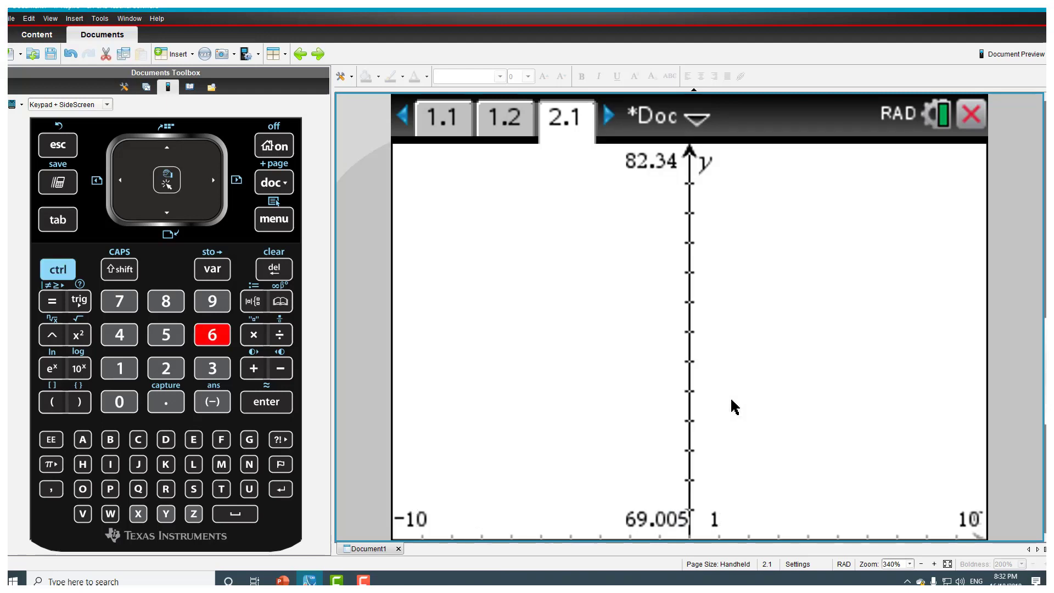
click(606, 116)
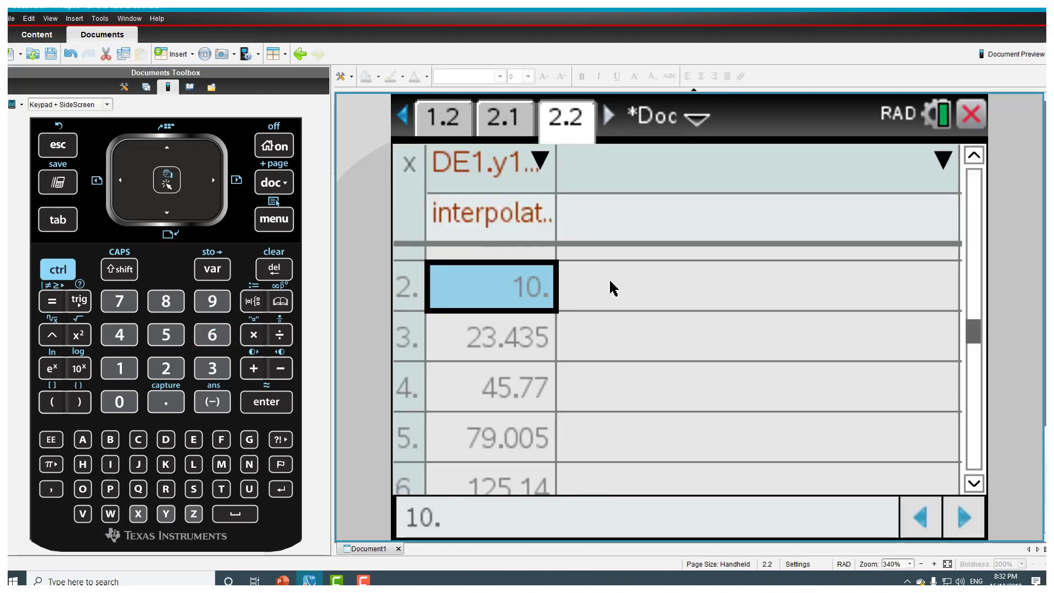